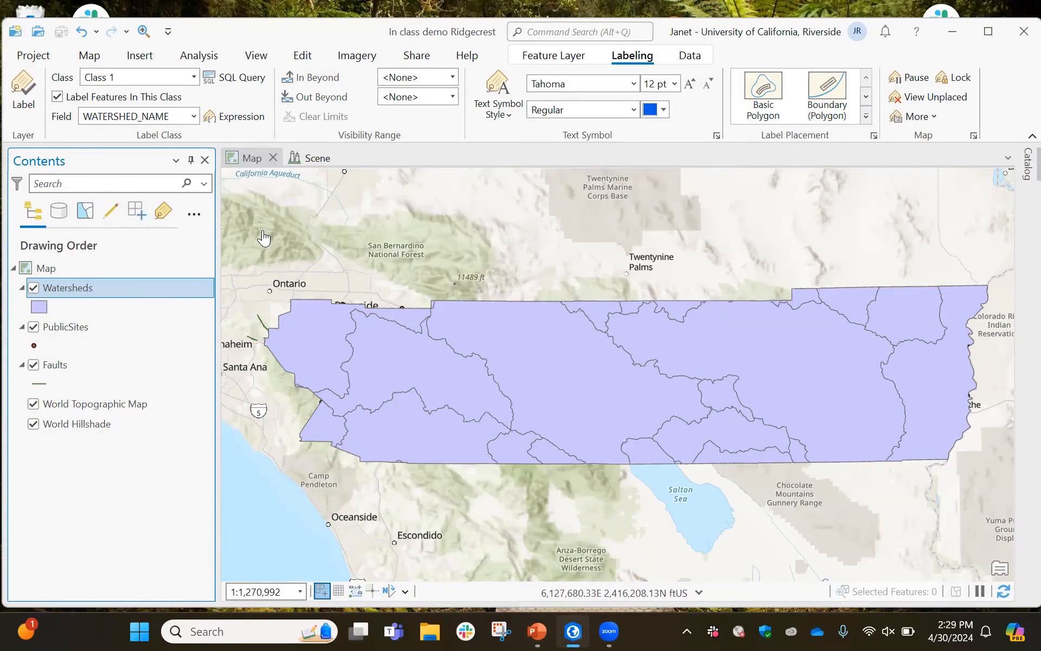
# Move the Watersheds layer below the Faults layer in the drawing order
pyautogui.click(66, 285)
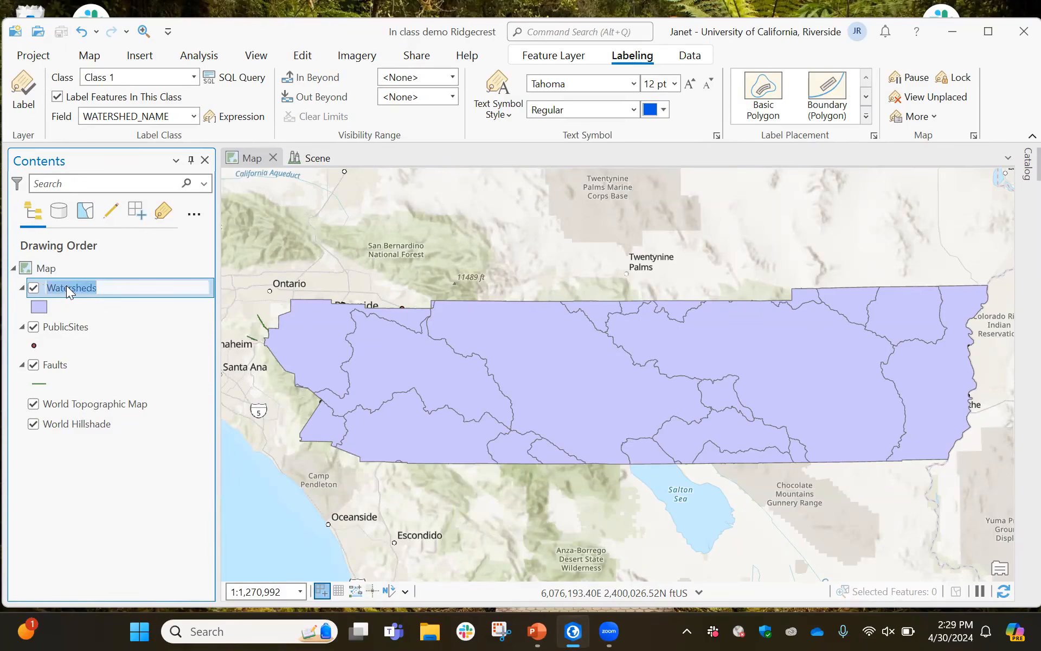
pyautogui.click(39, 489)
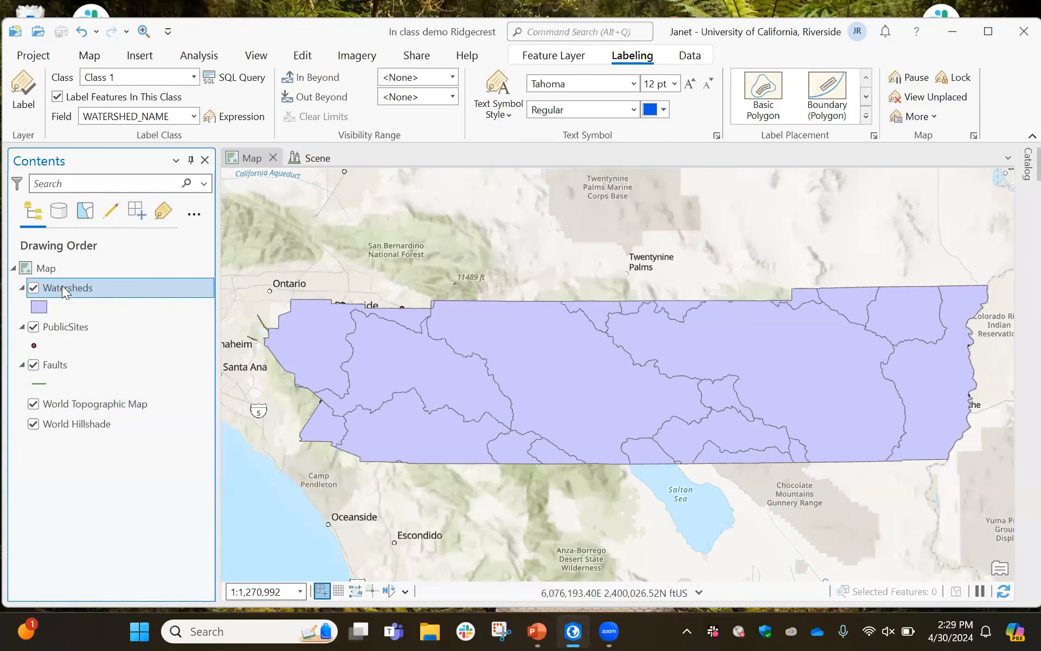
pyautogui.moveTo(61, 285); pyautogui.dragTo(54, 382)
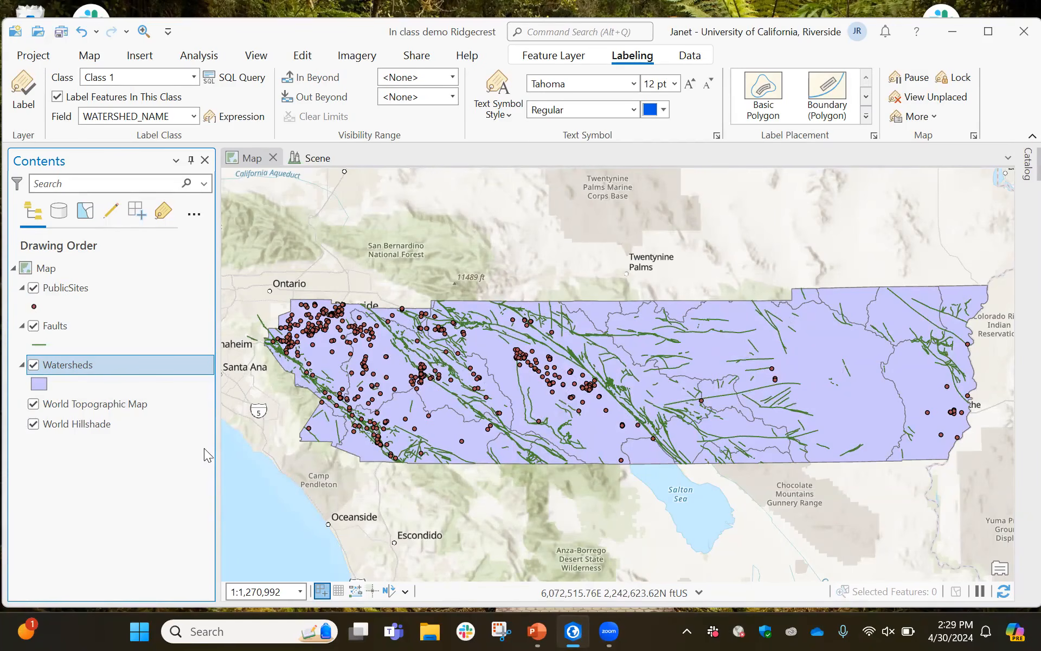
# Select features inside a rectangle drawn over the sites and watershed boundaries in a zoomed-in area
pyautogui.scroll(5, 404, 406)
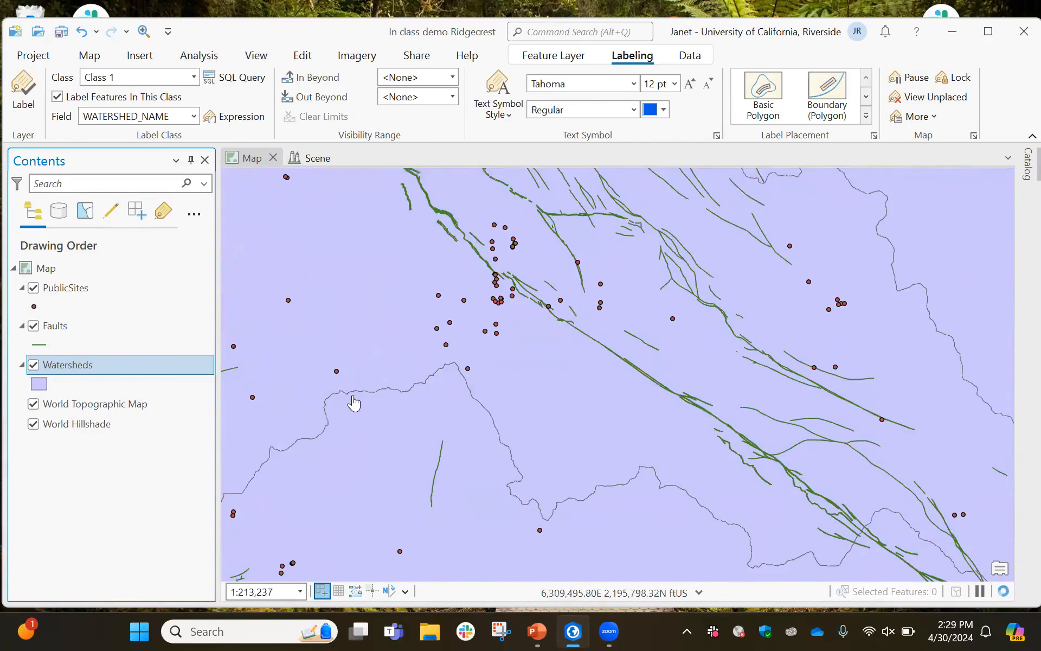
pyautogui.moveTo(358, 412); pyautogui.dragTo(572, 389)
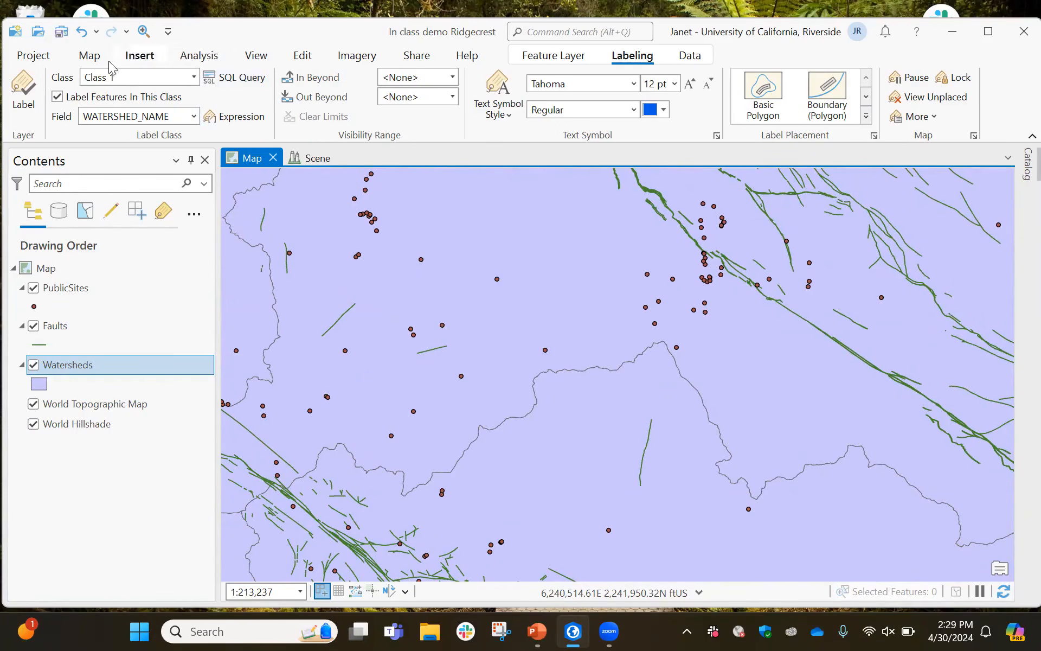
pyautogui.click(90, 61)
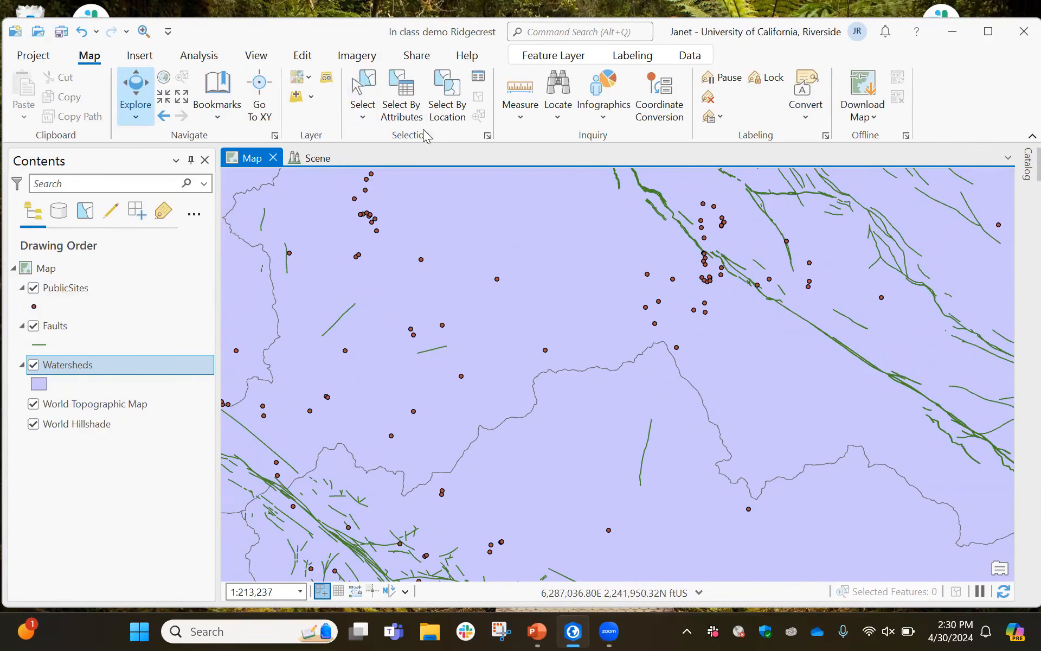
pyautogui.click(361, 103)
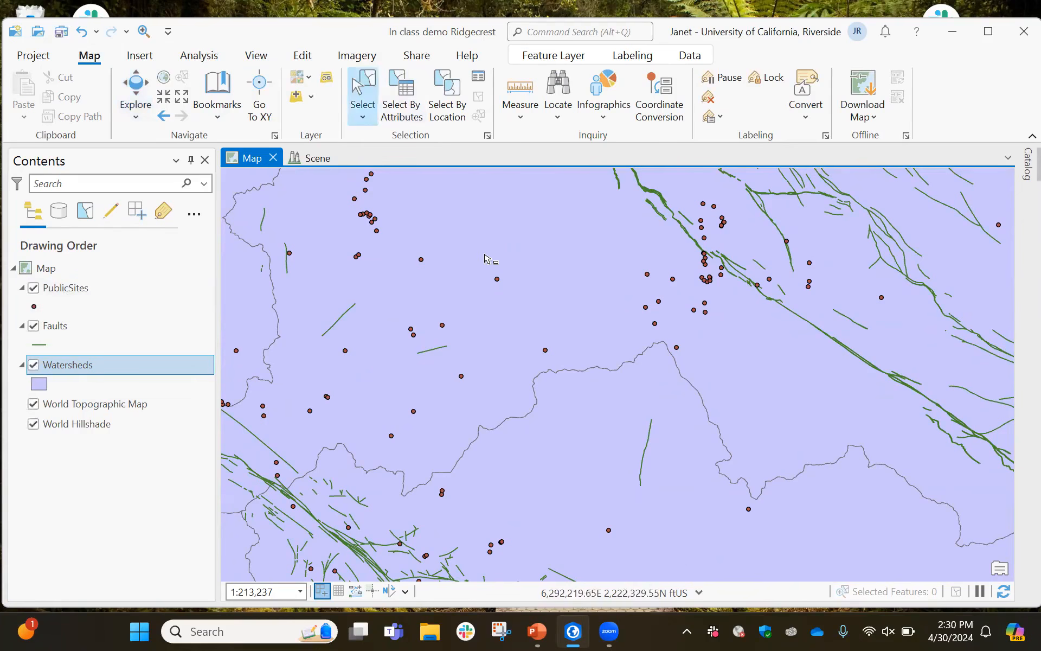
pyautogui.moveTo(484, 254); pyautogui.dragTo(680, 371)
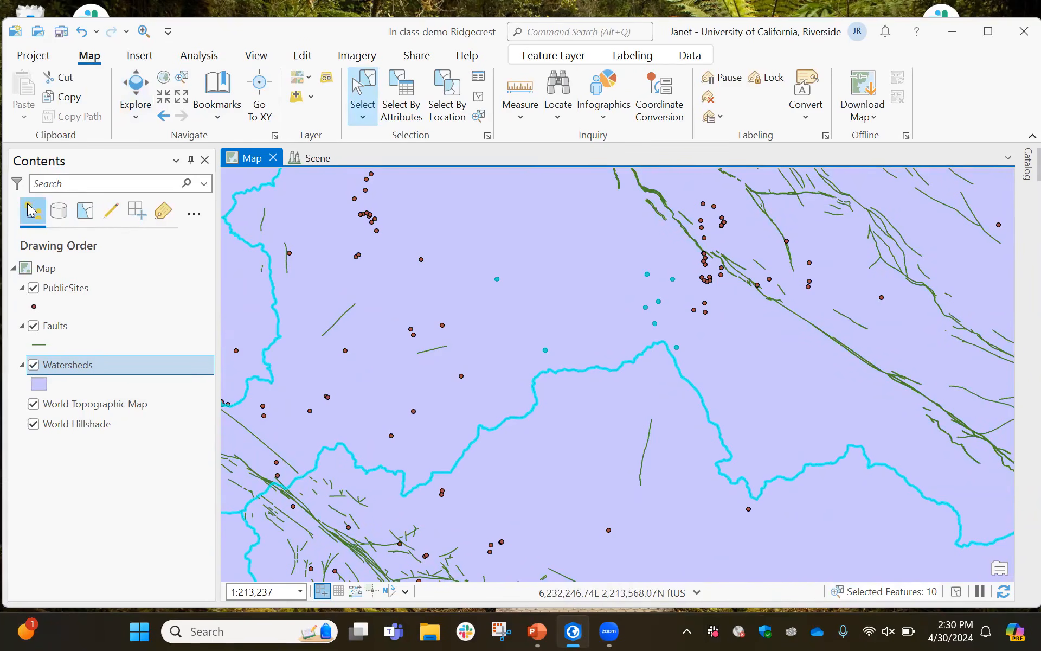
# In the layer list by selection, clear the Watersheds selection and make the Watersheds layer unselectable
pyautogui.click(85, 212)
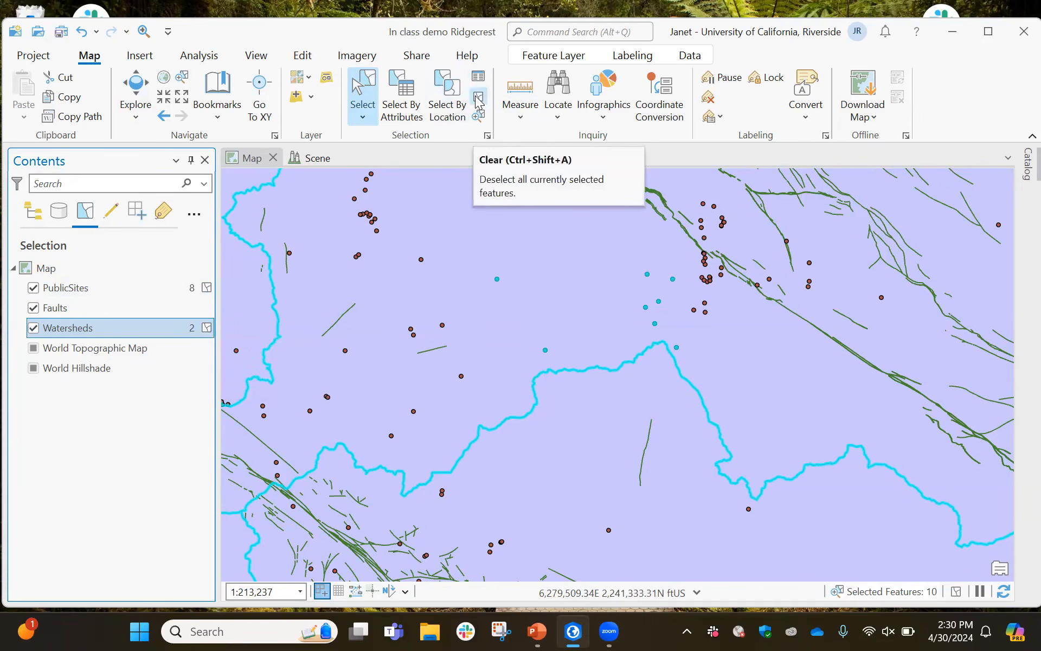
pyautogui.click(207, 328)
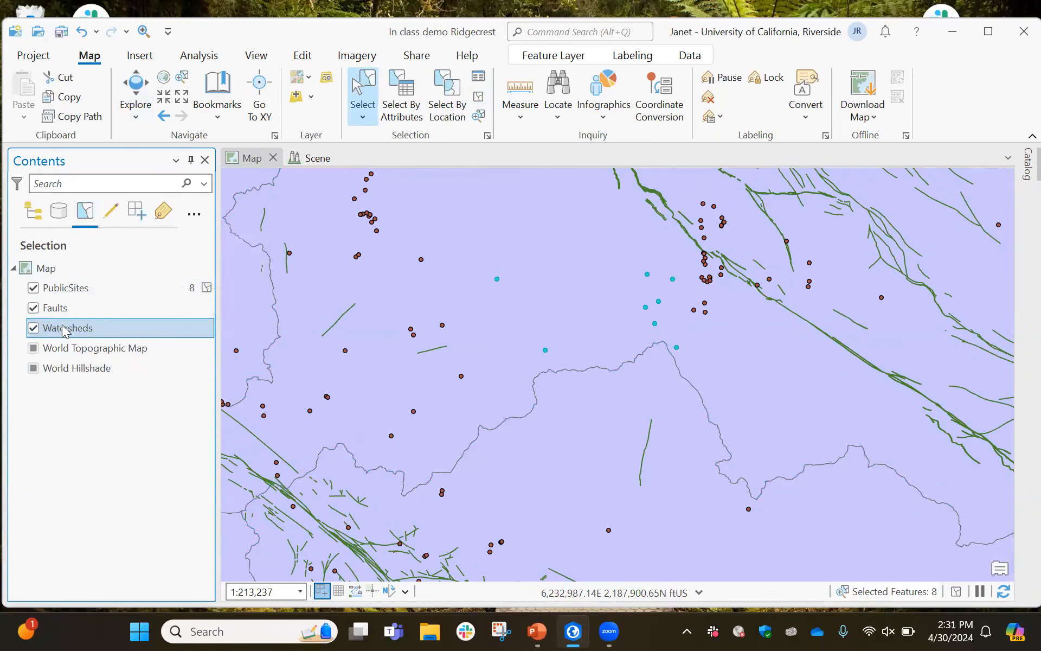
pyautogui.click(33, 328)
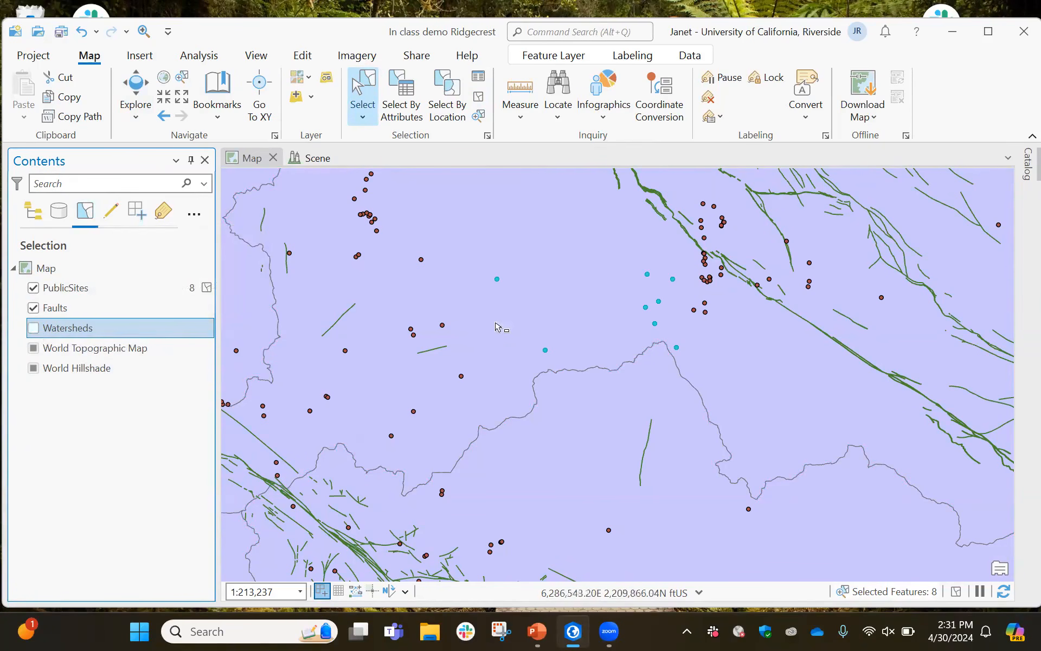
# Clear the PublicSites selection and reselect just two public sites with a smaller selection rectangle
pyautogui.click(207, 288)
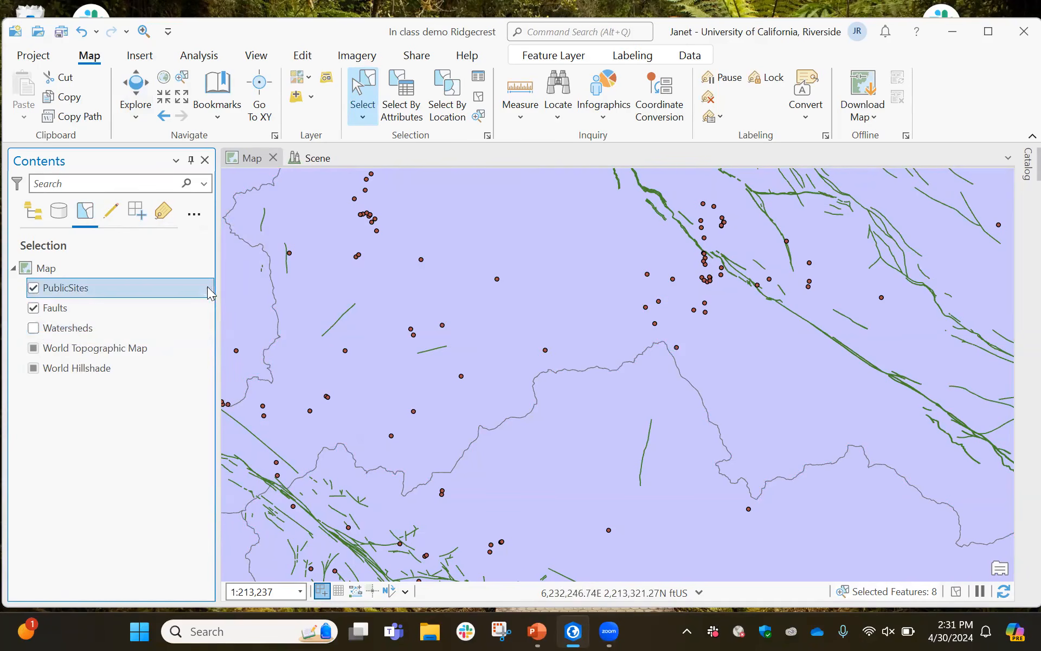
pyautogui.moveTo(489, 264); pyautogui.dragTo(673, 371)
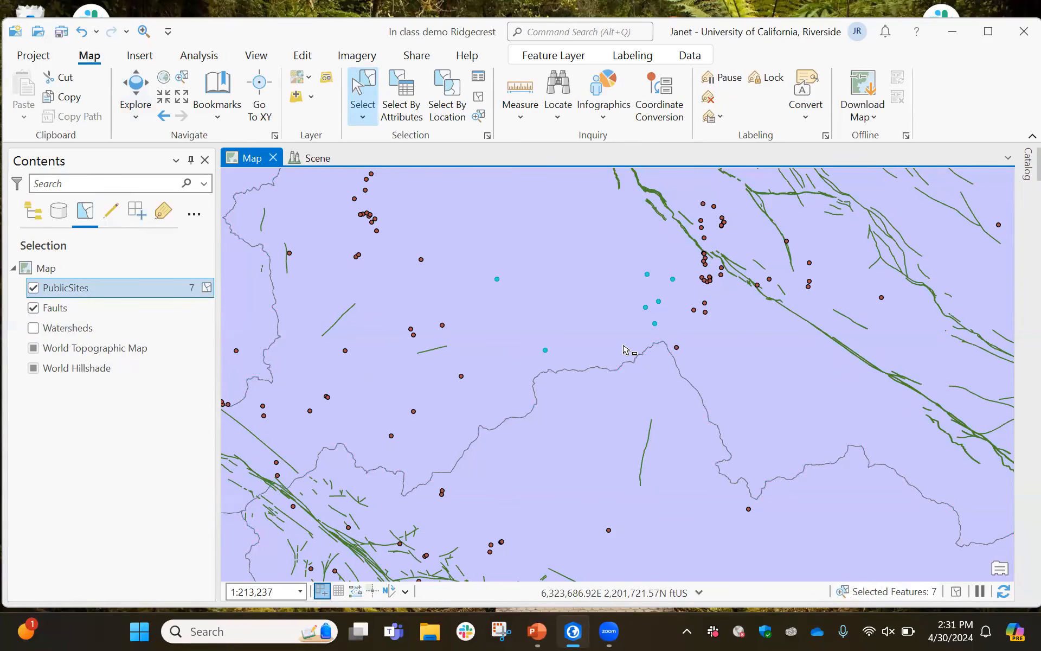
pyautogui.click(207, 288)
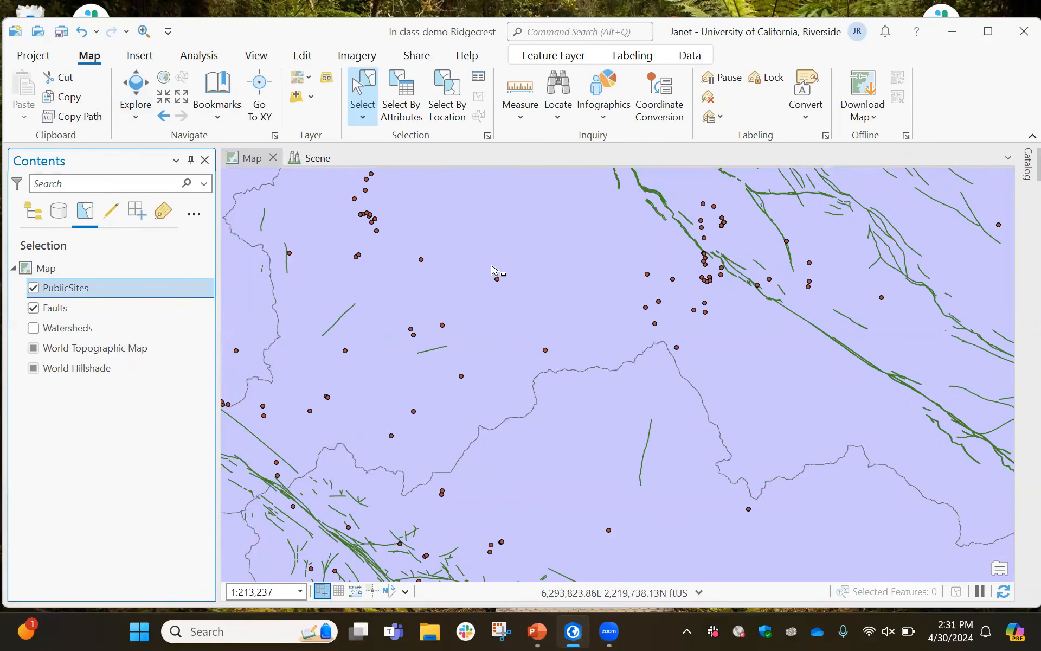
pyautogui.moveTo(492, 269); pyautogui.dragTo(573, 364)
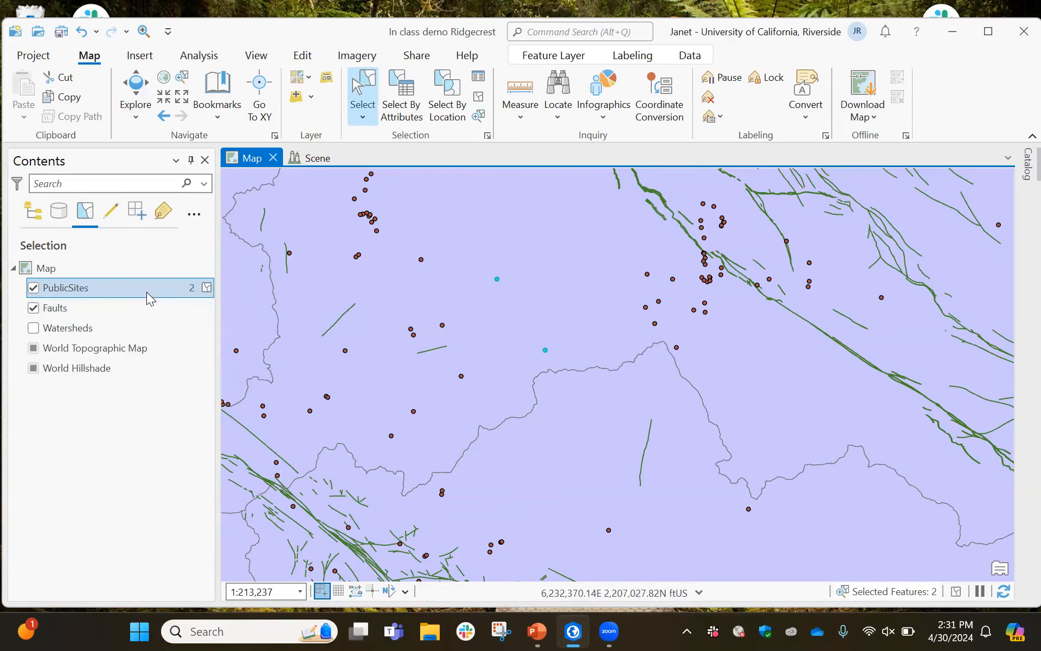
# Open the attribute table of the PublicSites layer
pyautogui.click(109, 289)
pyautogui.rightClick(109, 289)
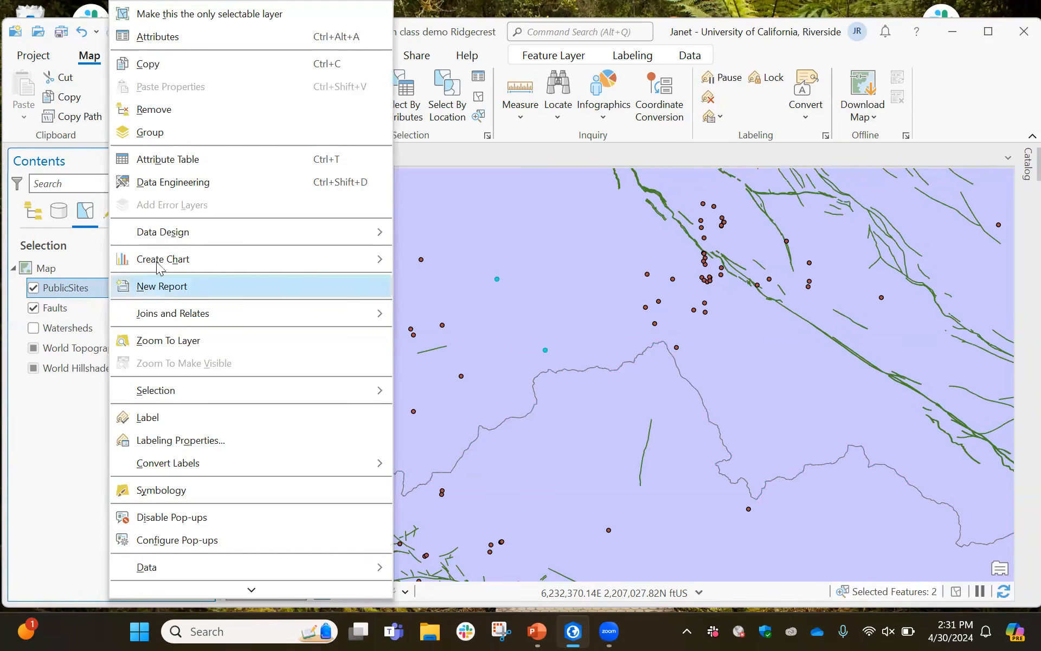
pyautogui.click(191, 161)
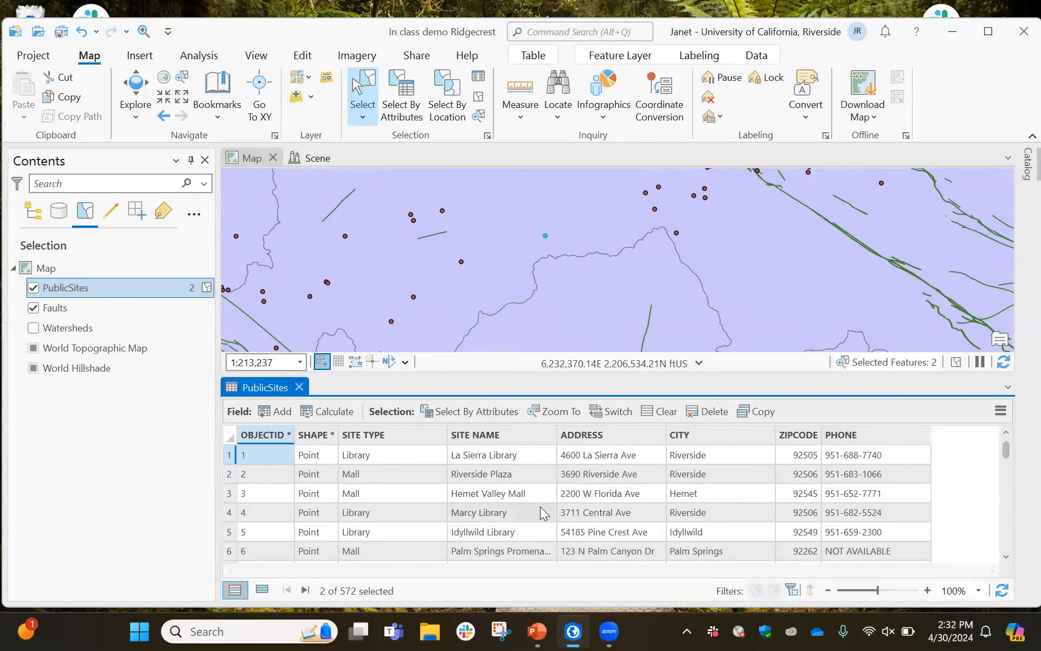
# Scroll through the PublicSites attribute table records
pyautogui.moveTo(1006, 451); pyautogui.dragTo(986, 459)
pyautogui.scroll(-20, 985, 457)
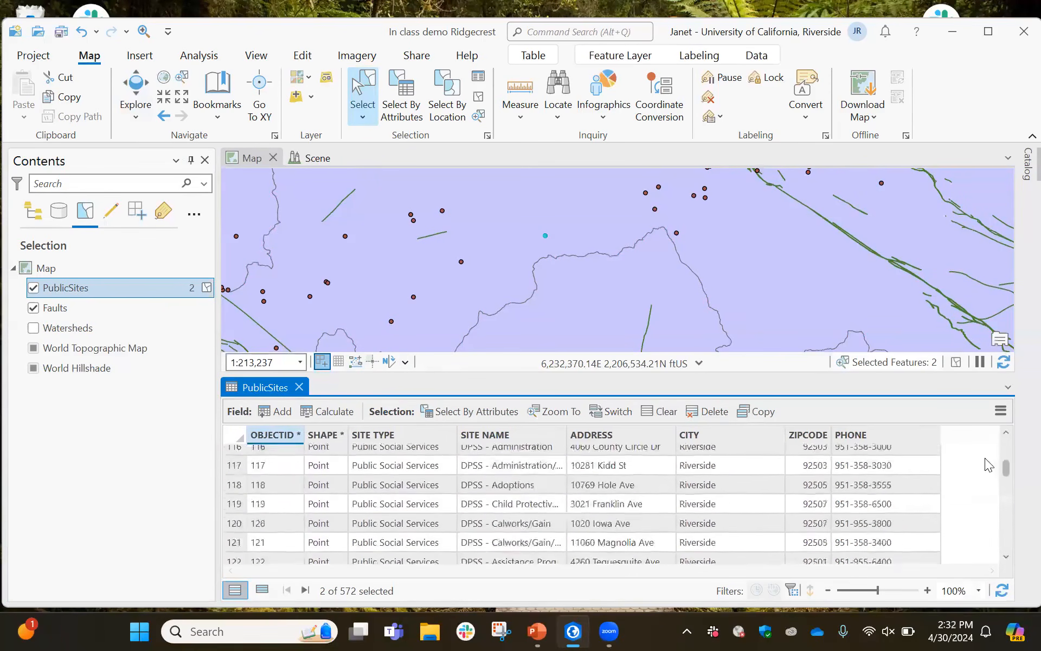
pyautogui.scroll(-20, 984, 461)
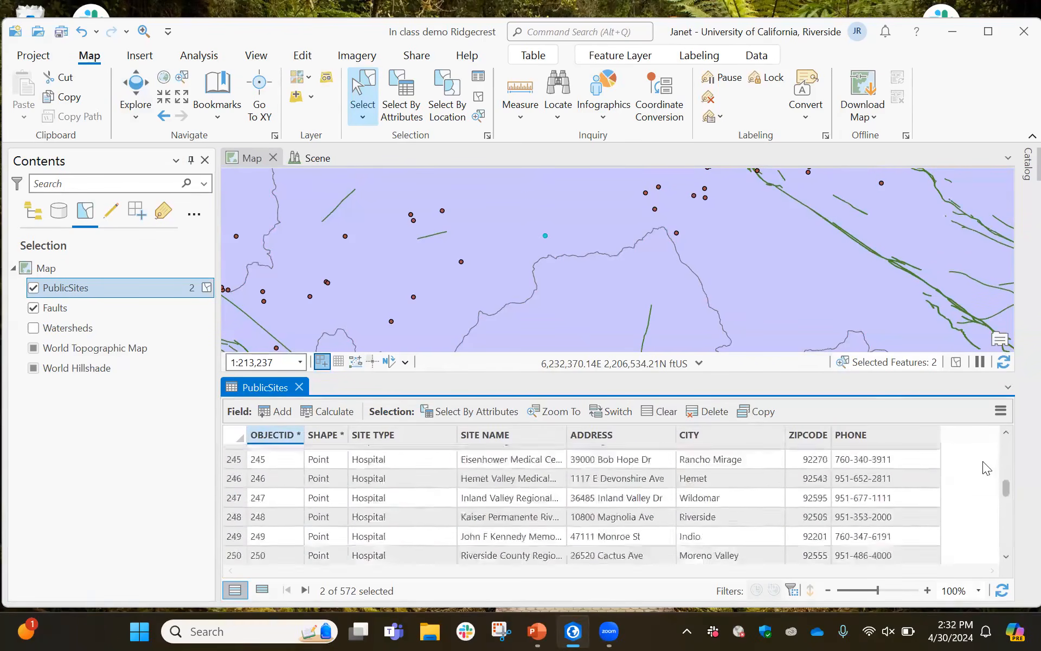
pyautogui.scroll(-15, 983, 461)
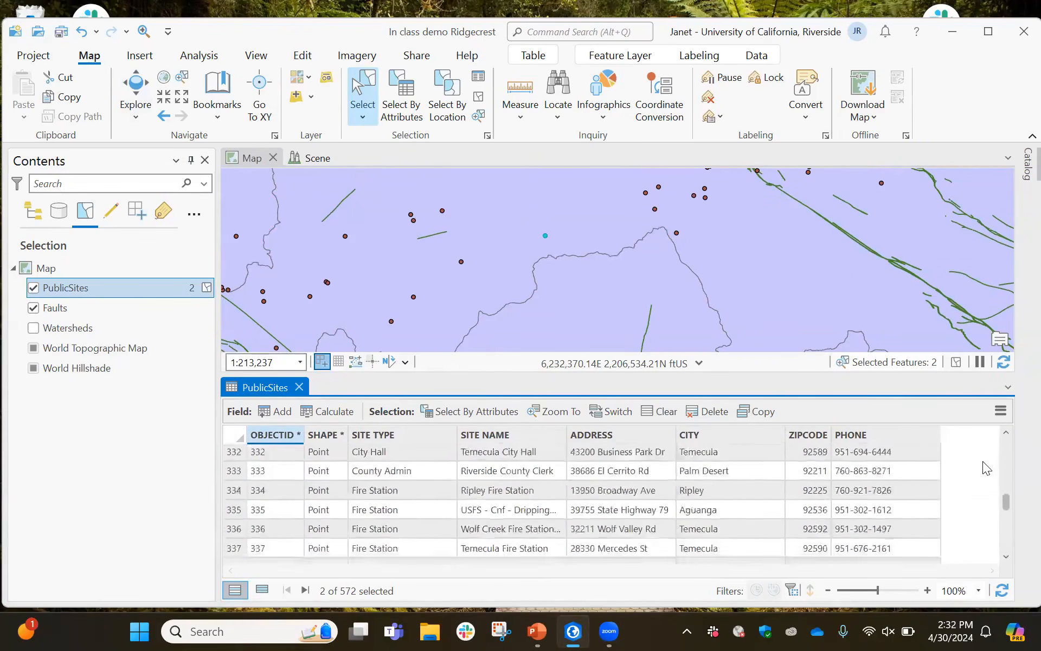
pyautogui.scroll(-8, 982, 461)
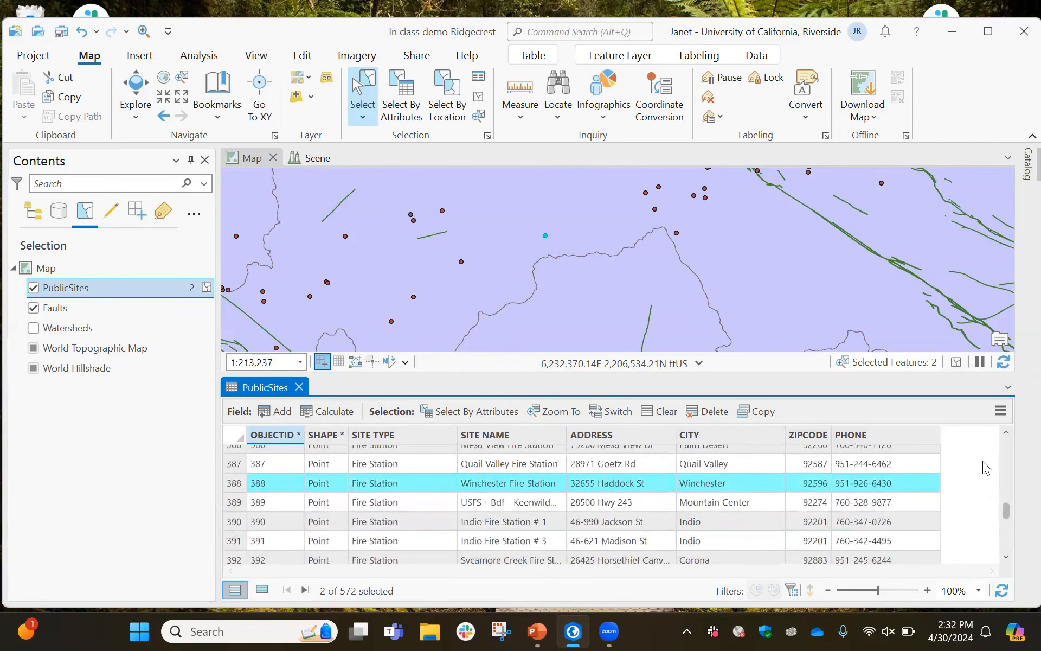
pyautogui.scroll(-2, 983, 467)
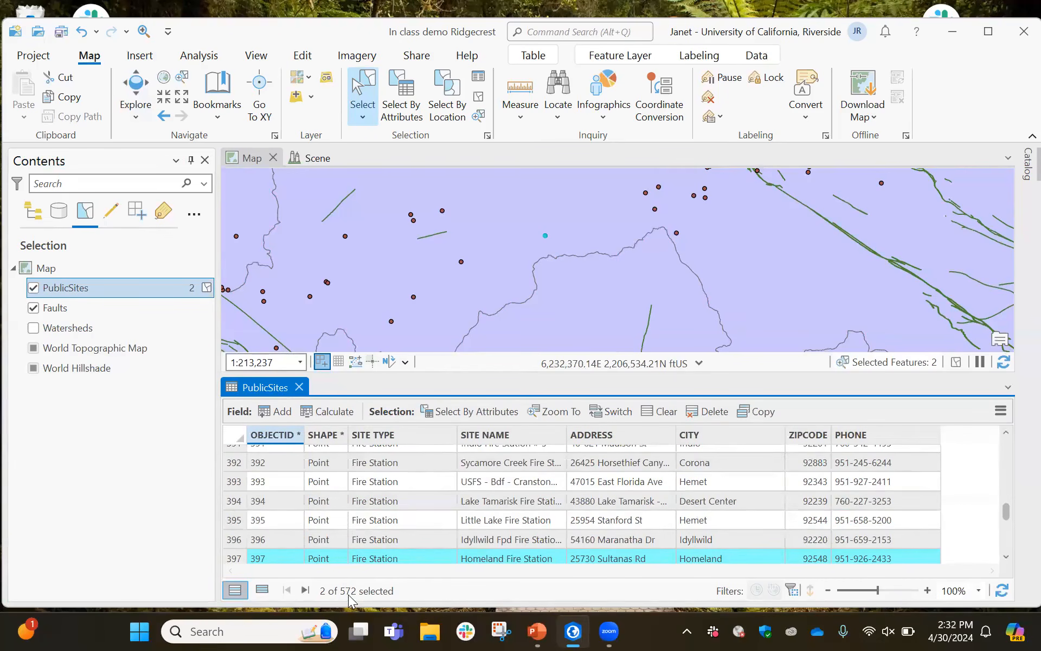
# Show only the selected records in the attribute table and close the table
pyautogui.click(263, 590)
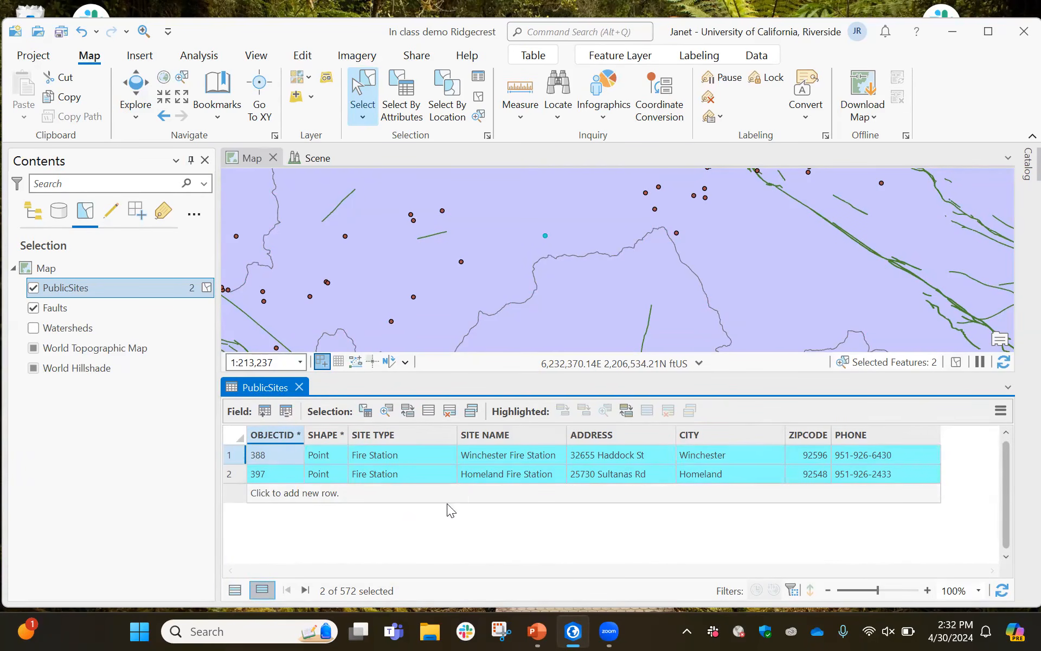
pyautogui.click(299, 388)
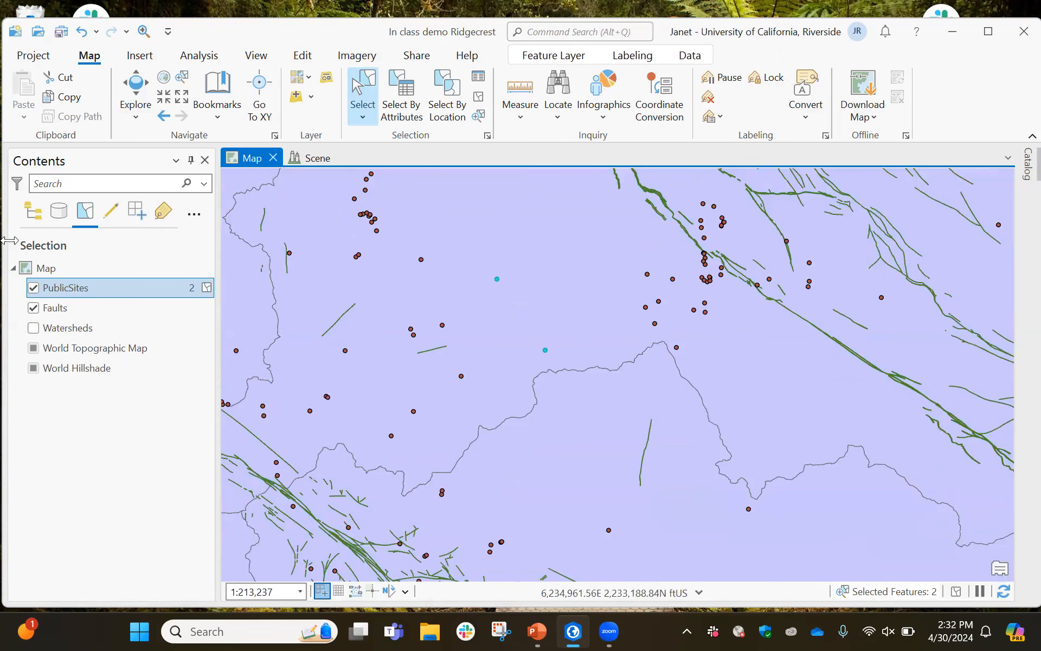
# Review the attributes of each selected fire station in the Attributes pane and close the pane
pyautogui.click(478, 81)
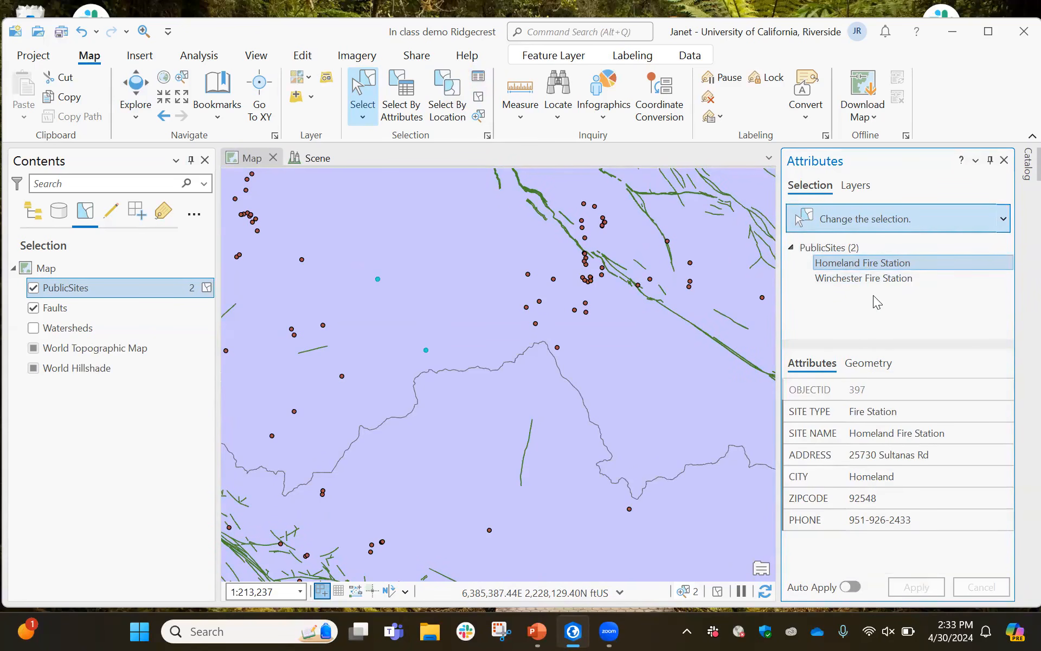
pyautogui.click(860, 264)
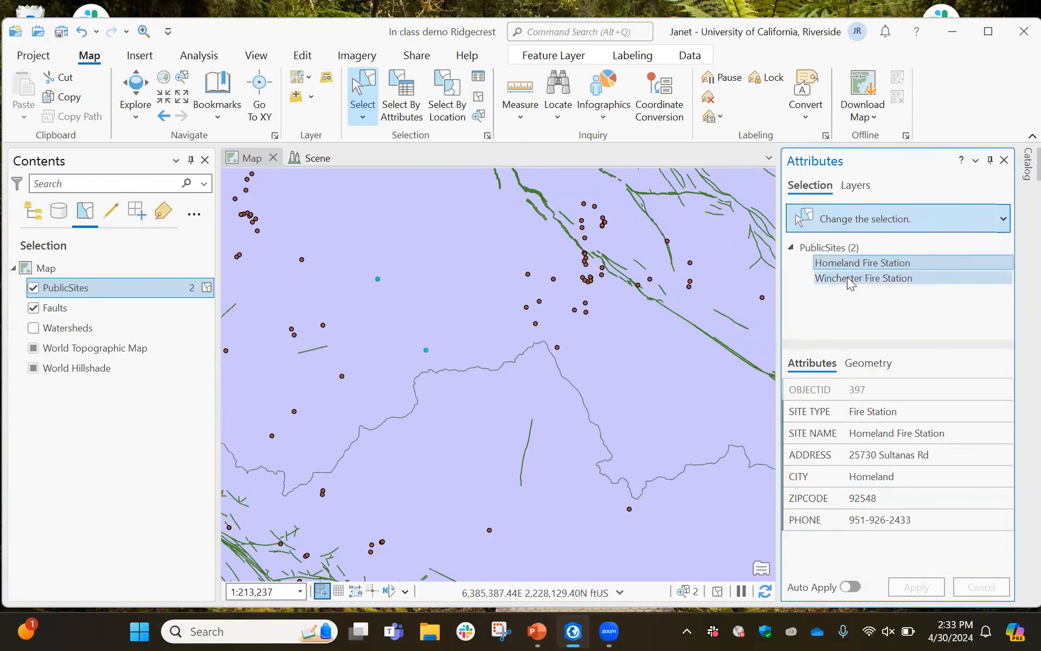
pyautogui.click(849, 281)
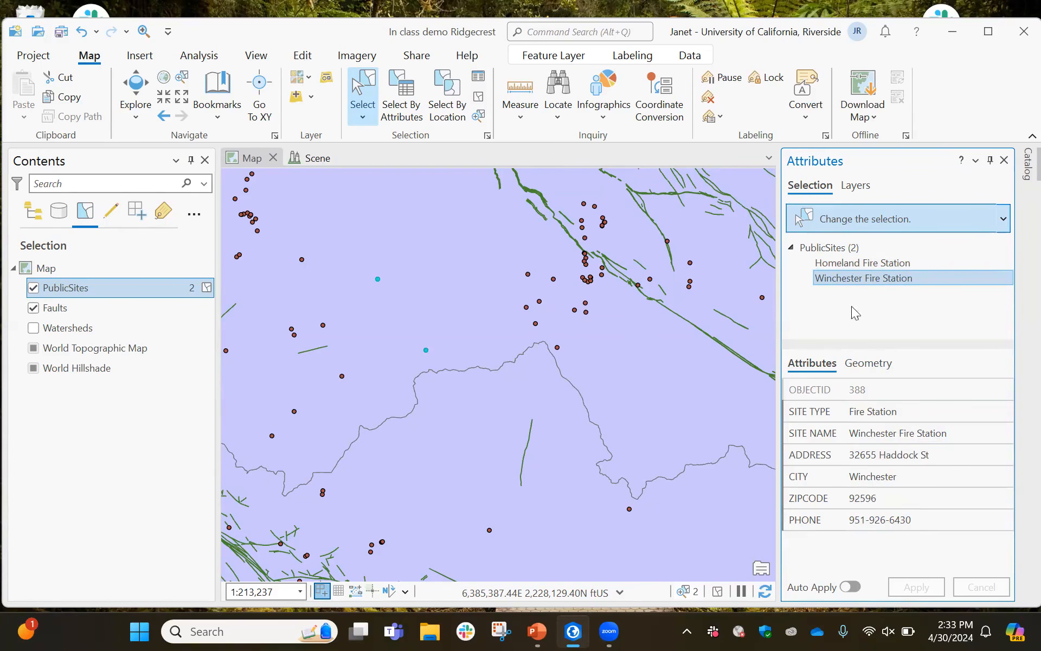
pyautogui.click(1004, 161)
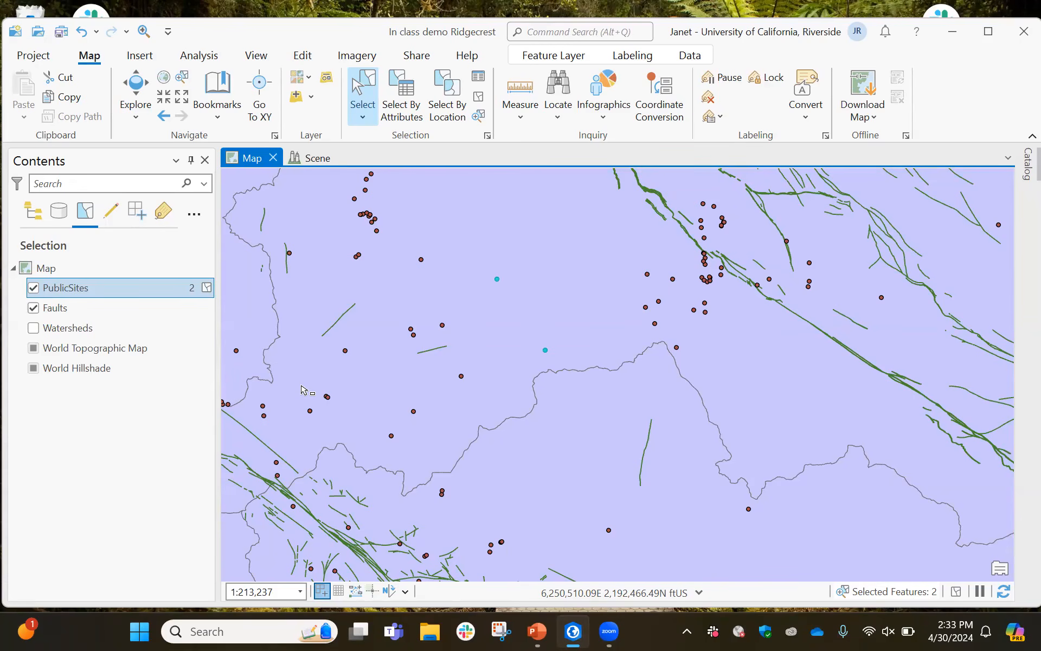
# Clear the PublicSites selection and open Select By Attributes with PublicSites as the input rows
pyautogui.click(207, 288)
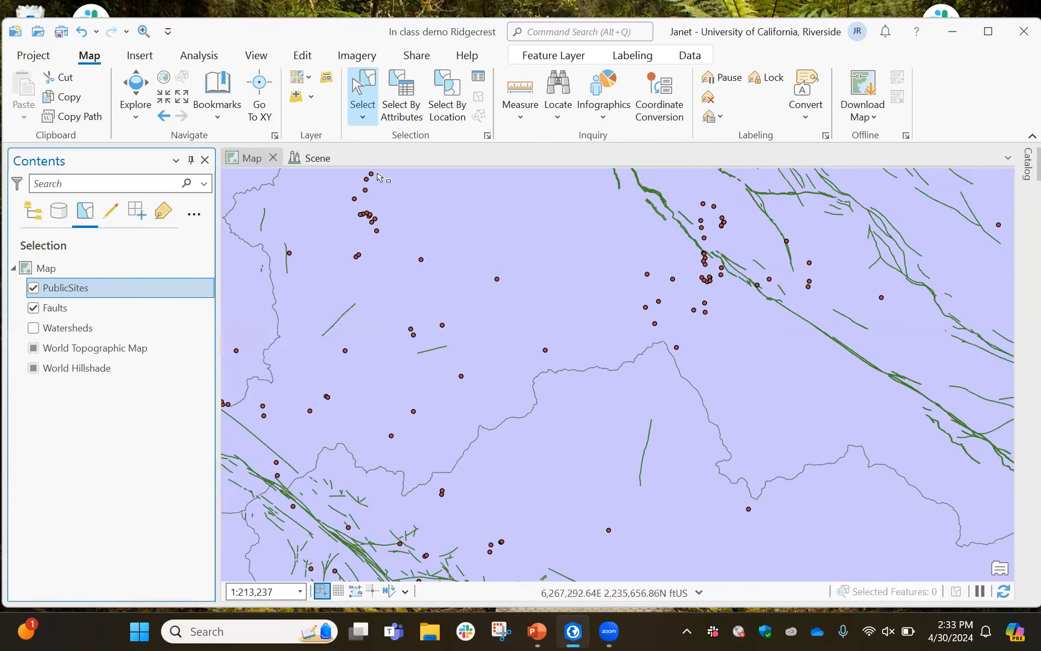
pyautogui.click(401, 108)
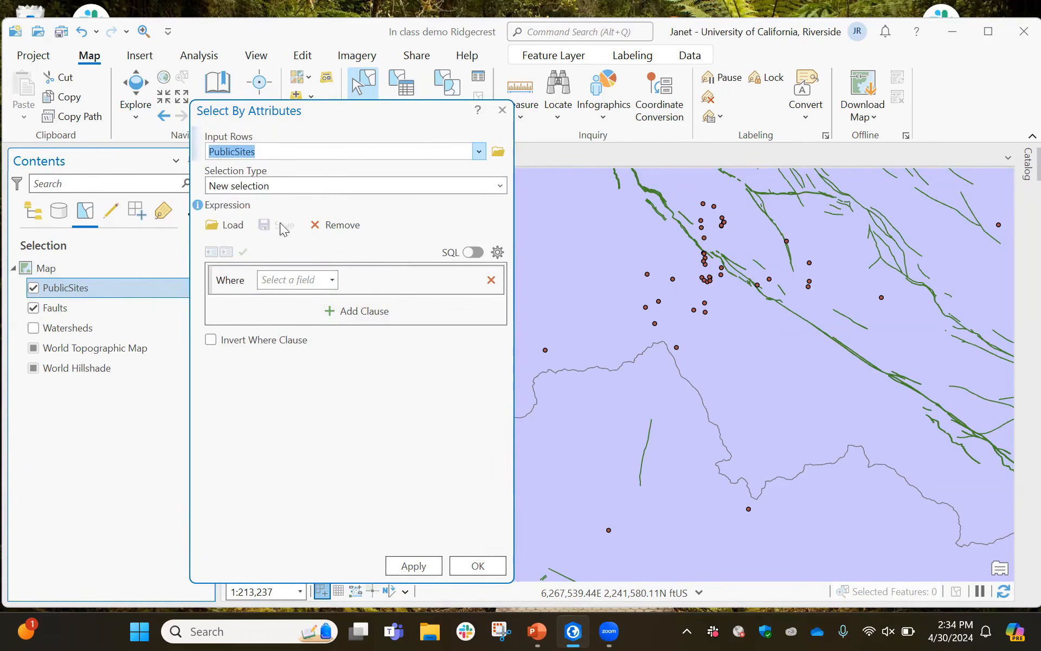
pyautogui.click(480, 153)
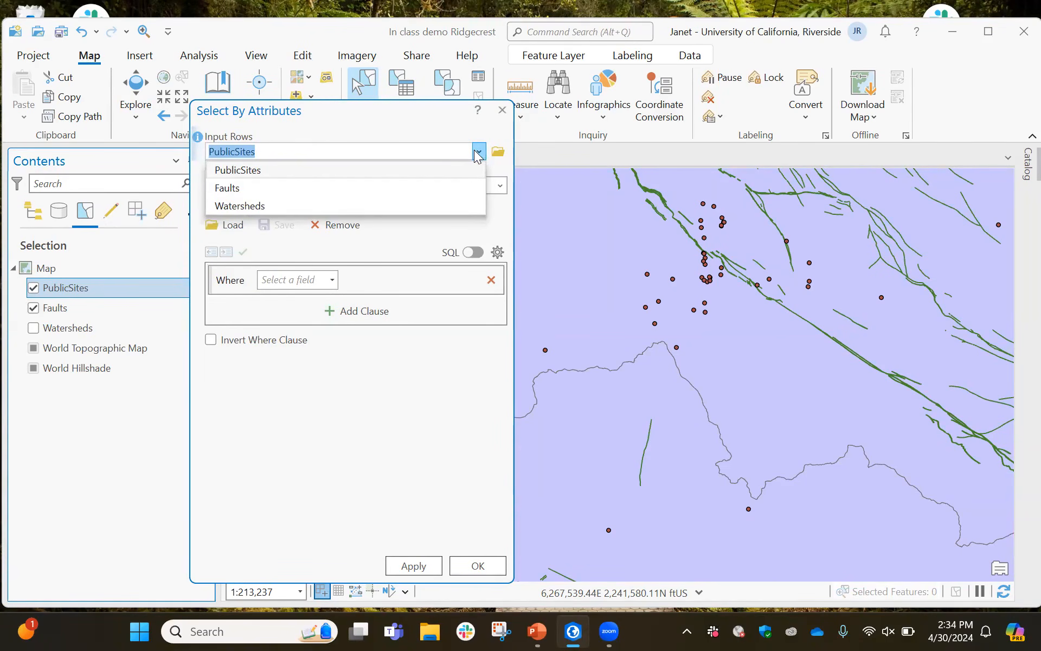
pyautogui.click(477, 154)
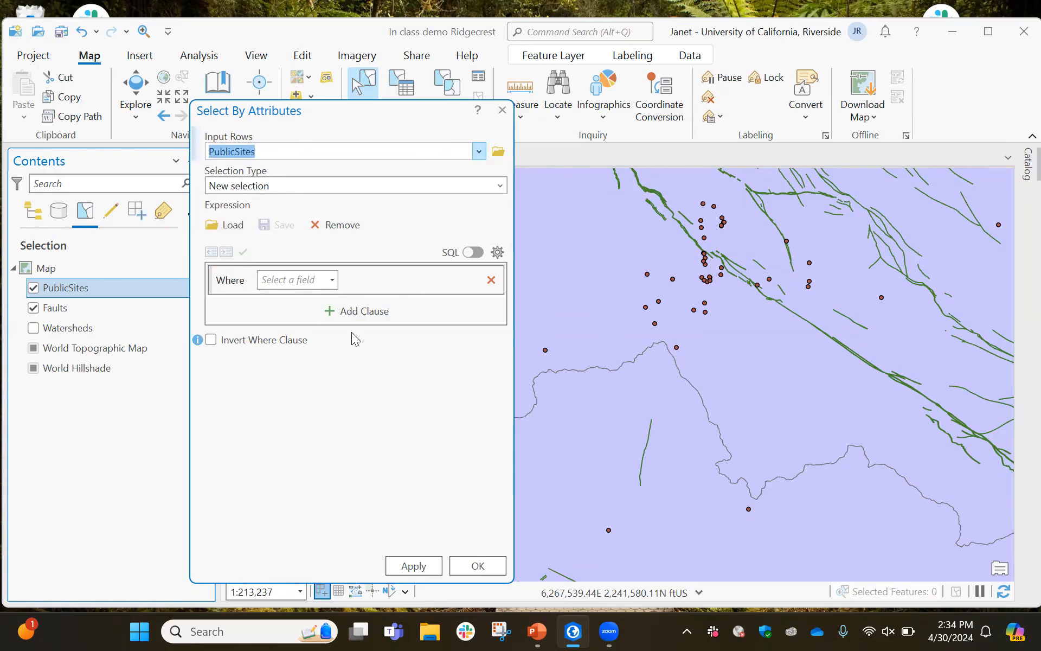
# Try to select PublicSites where SITE TYPE is equal to Hospital, with an extra empty clause added
pyautogui.click(329, 314)
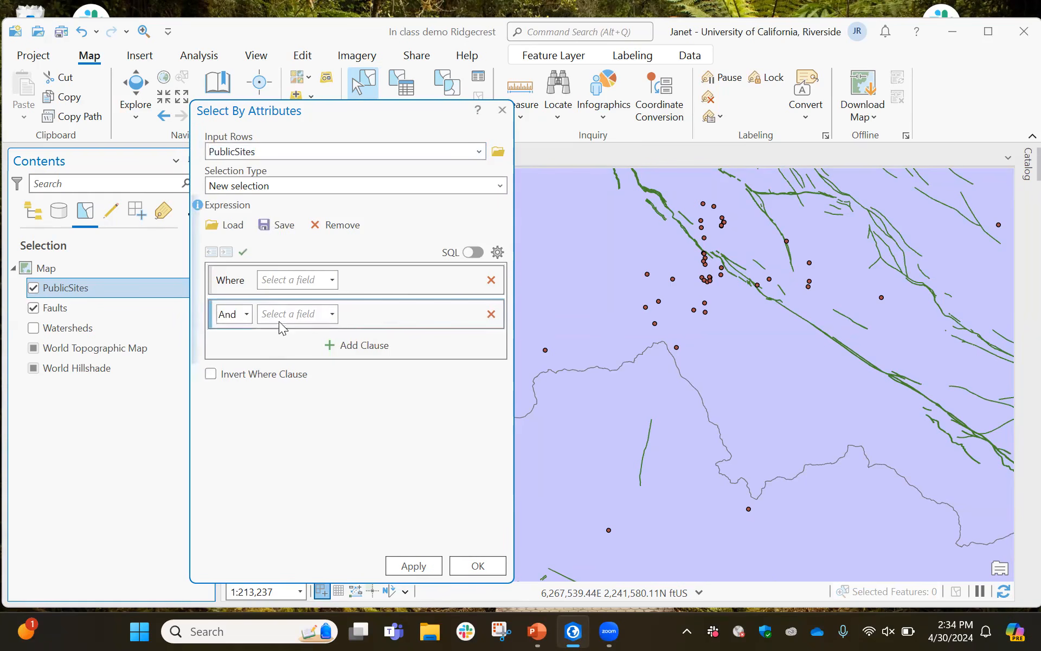
pyautogui.click(332, 280)
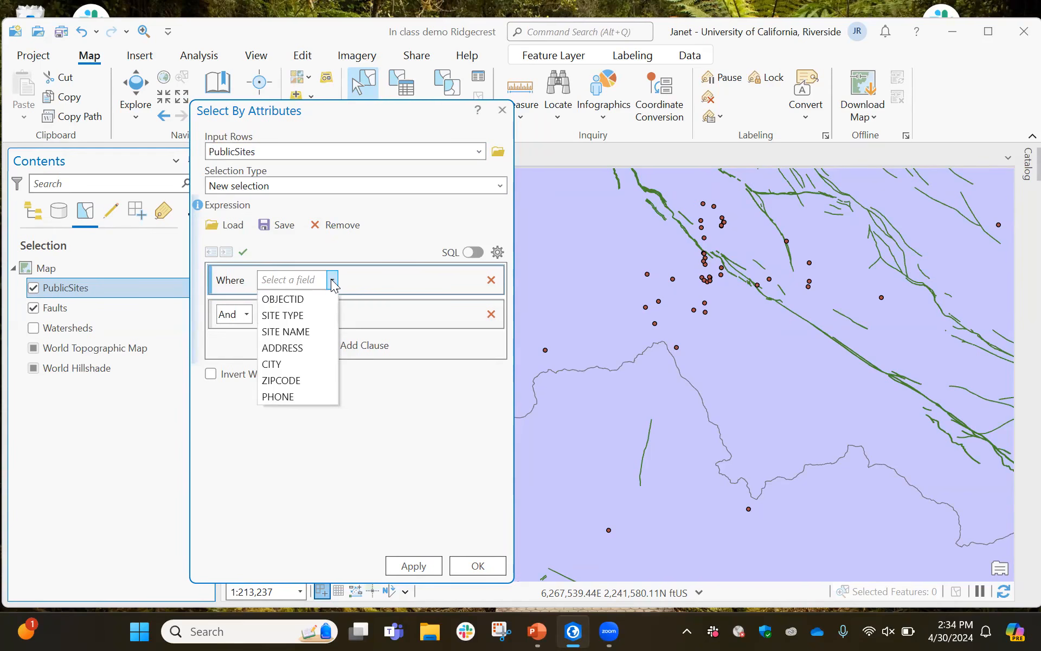
pyautogui.click(294, 319)
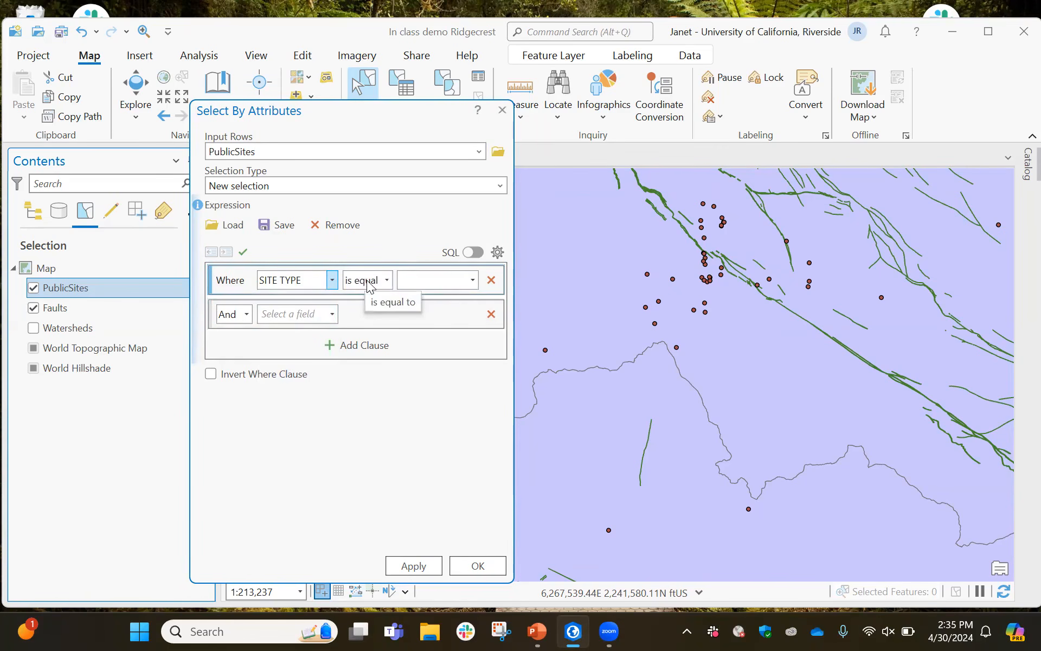
pyautogui.click(474, 281)
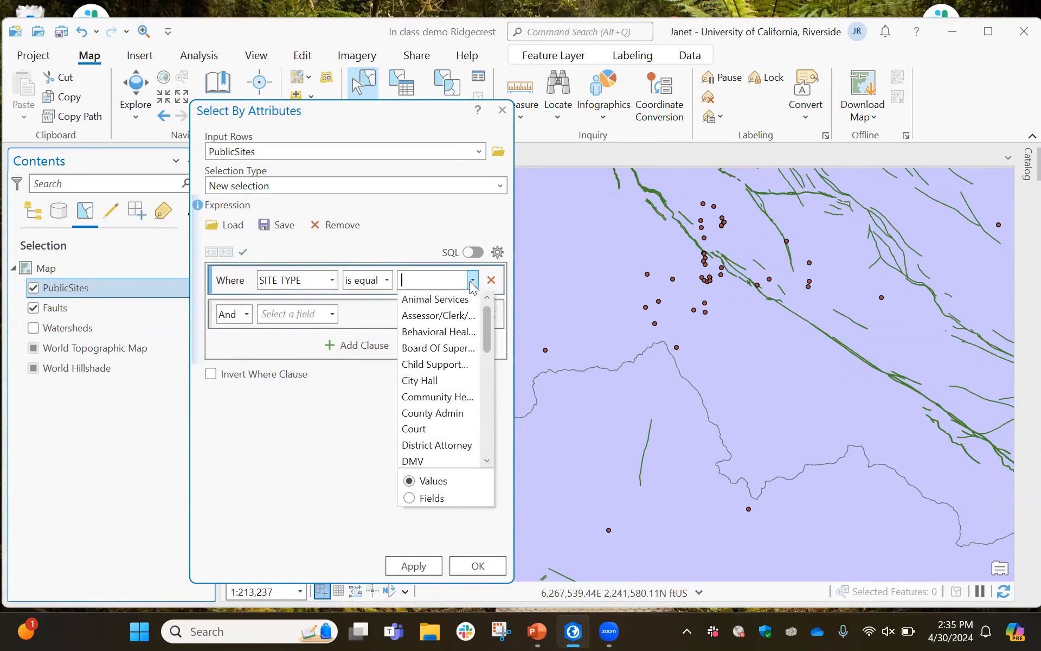
pyautogui.scroll(-3, 441, 365)
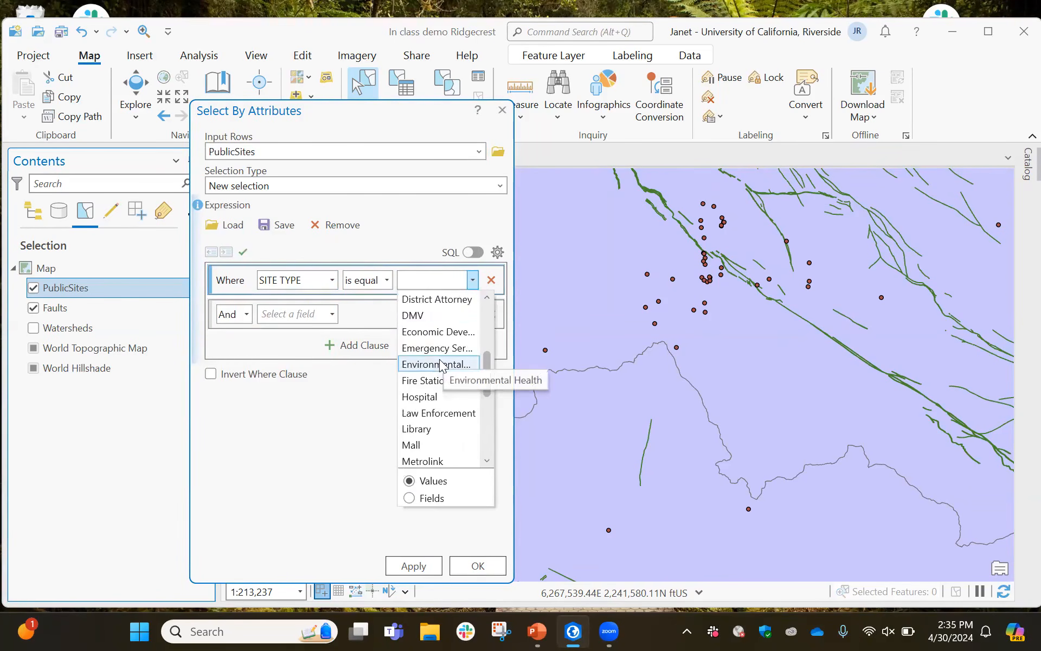
pyautogui.scroll(-1, 441, 366)
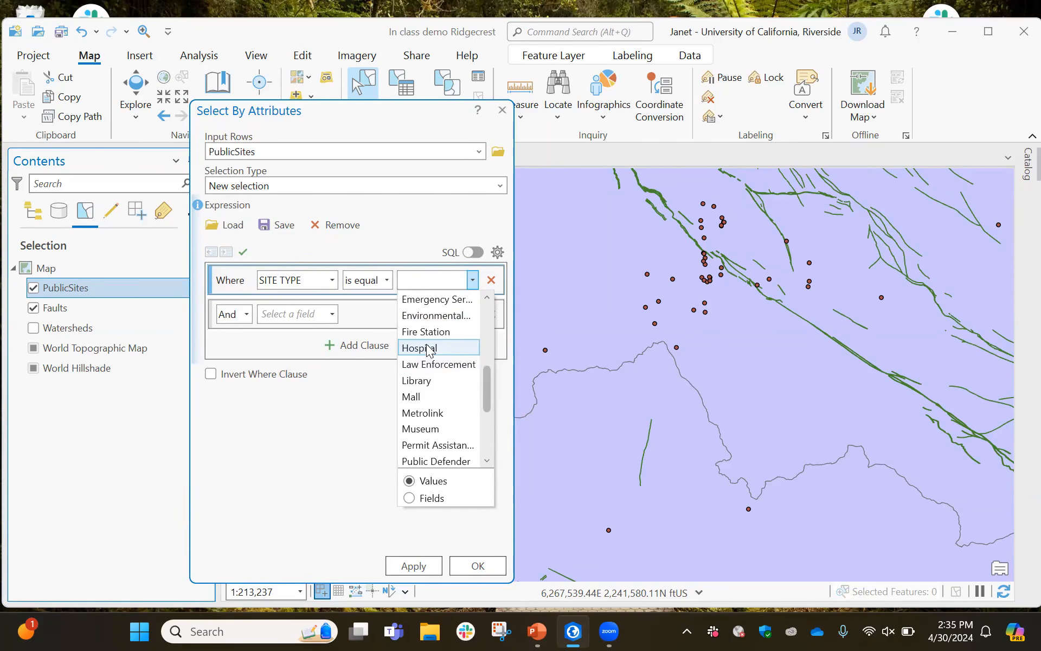
pyautogui.click(427, 348)
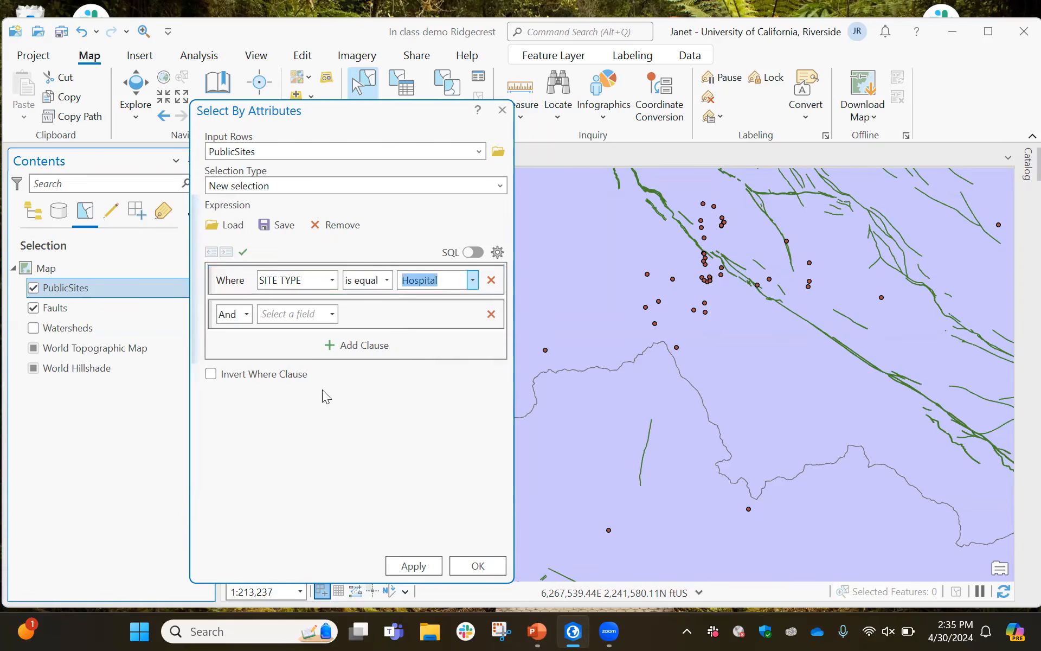
pyautogui.click(476, 567)
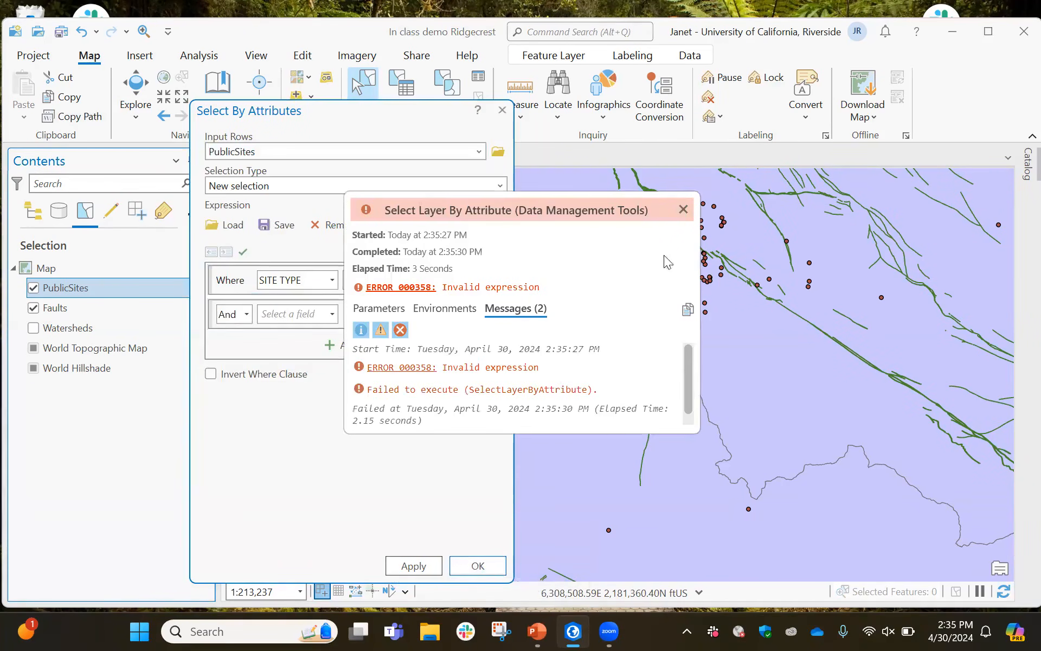
# Retry the Hospital query, dismiss the error messages and close the Select By Attributes dialog
pyautogui.click(683, 209)
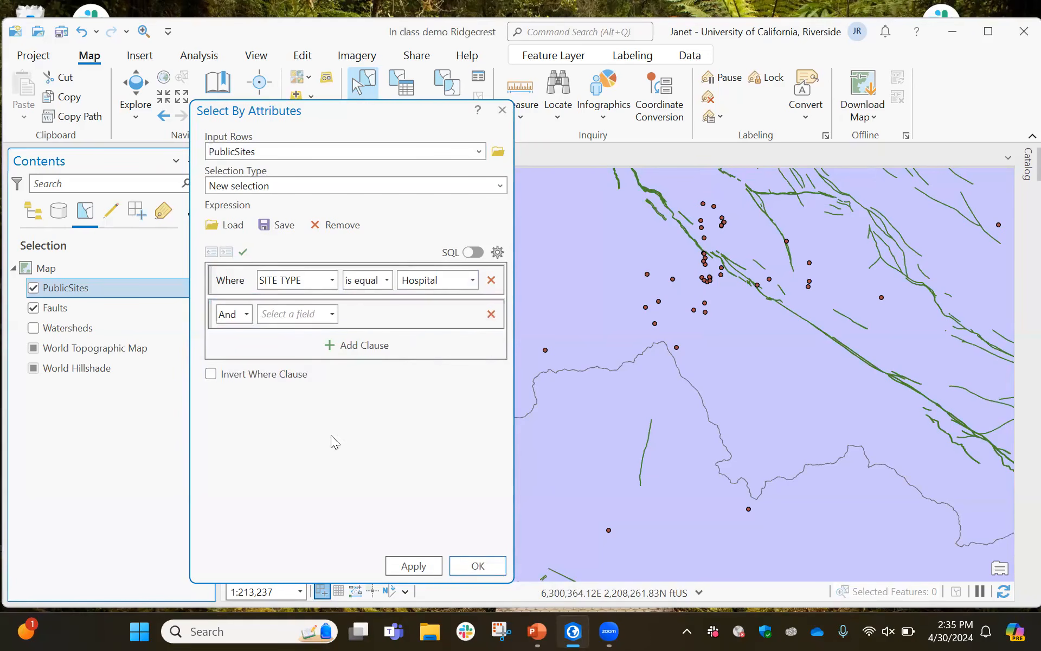
pyautogui.click(422, 567)
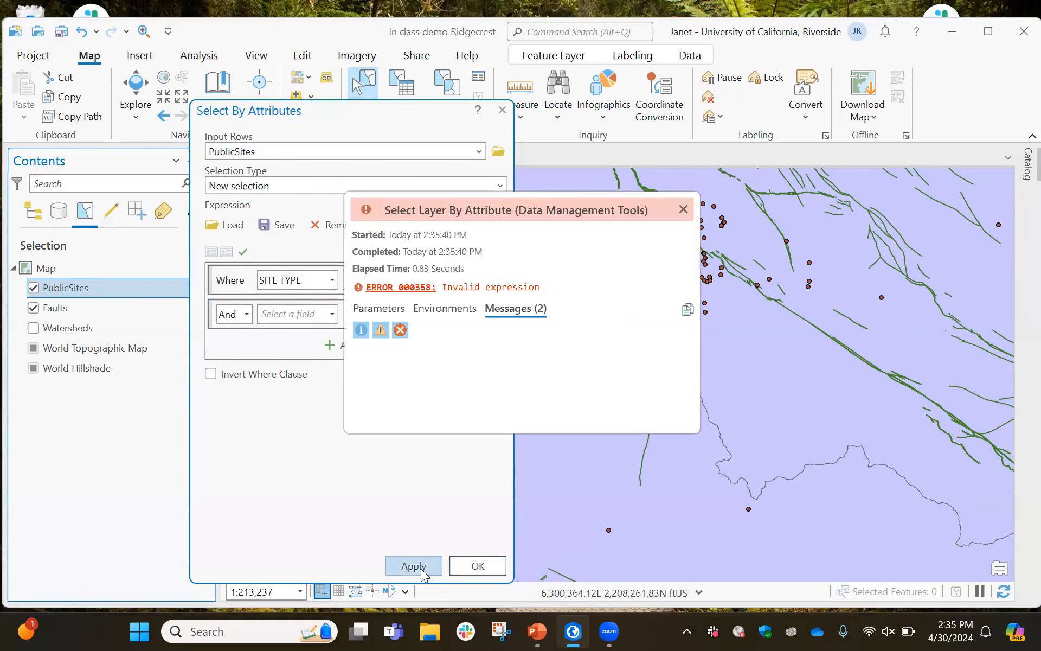
pyautogui.click(683, 209)
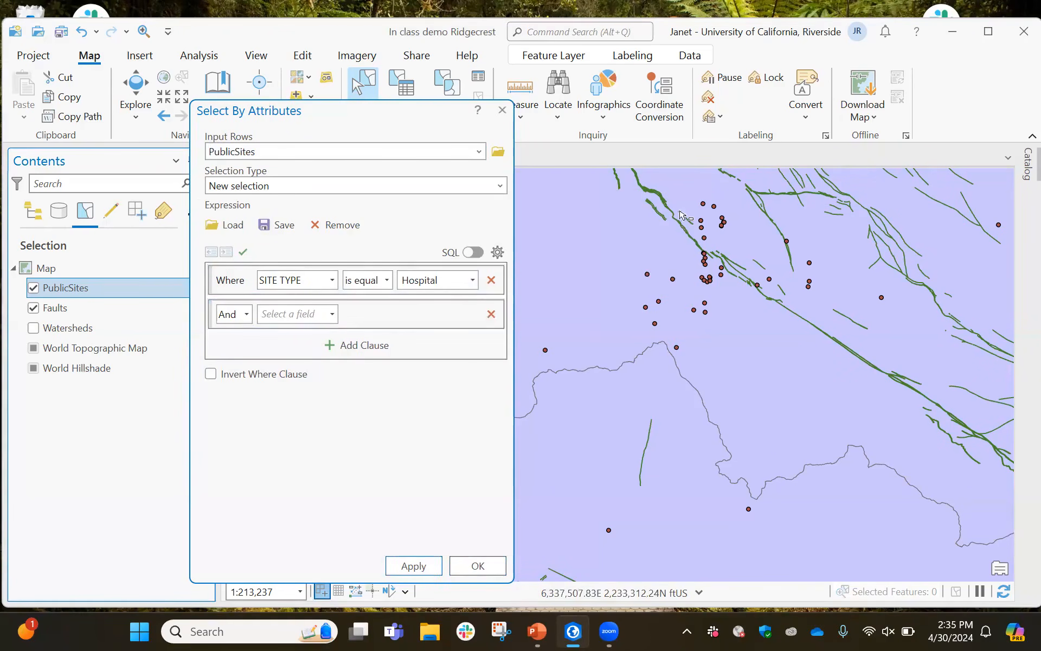
pyautogui.click(504, 111)
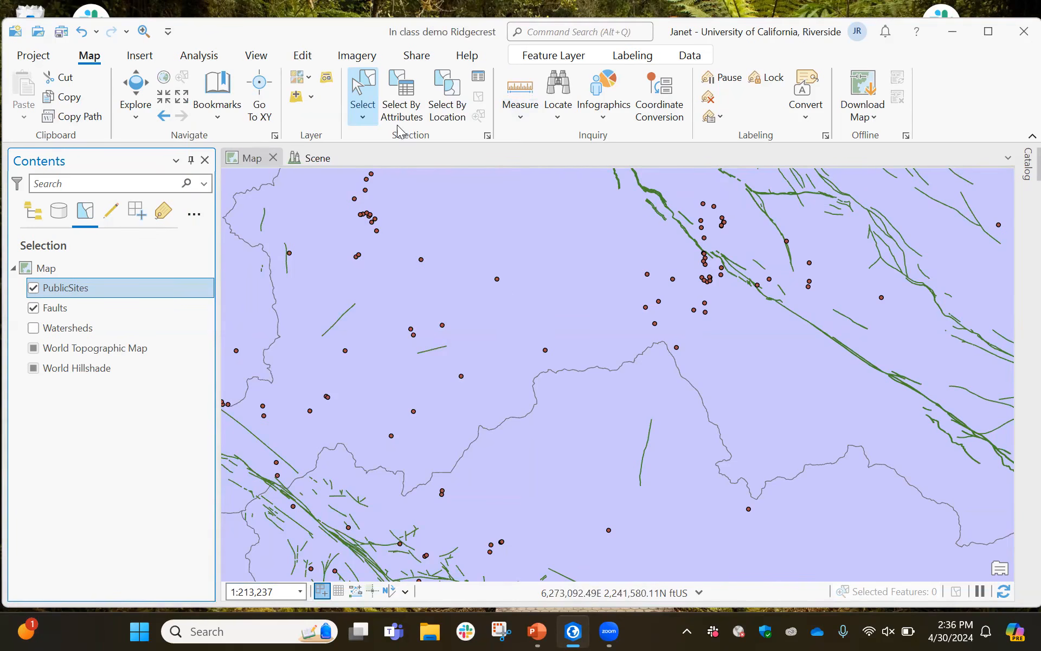
# Set up Select By Location for PublicSites within a distance of 1 Statute Miles of Faults, closing it unapplied
pyautogui.click(451, 105)
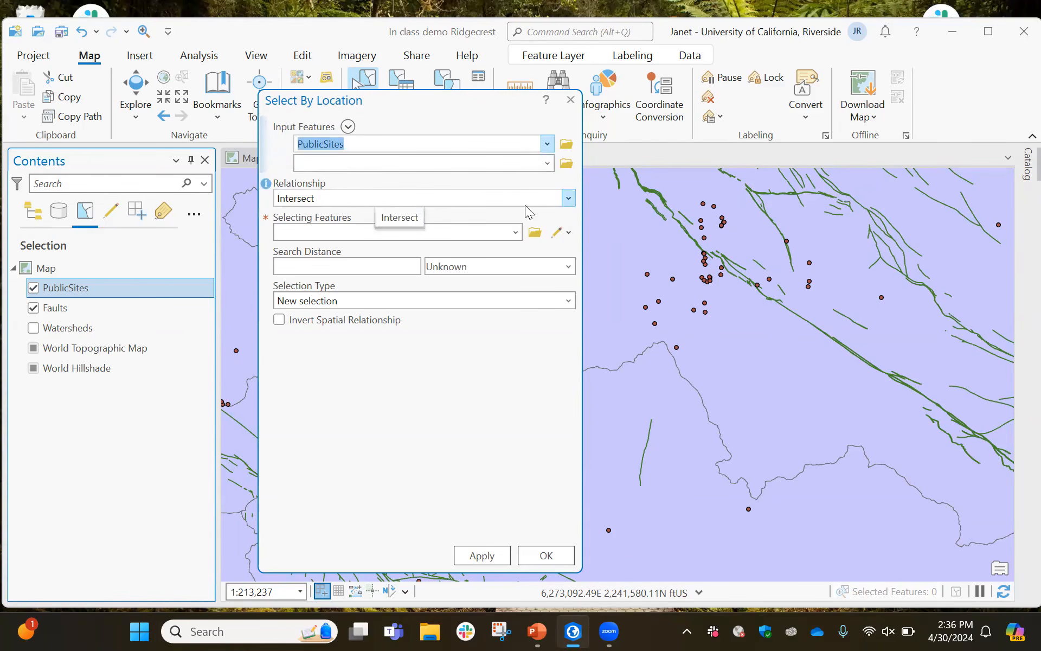
pyautogui.click(569, 199)
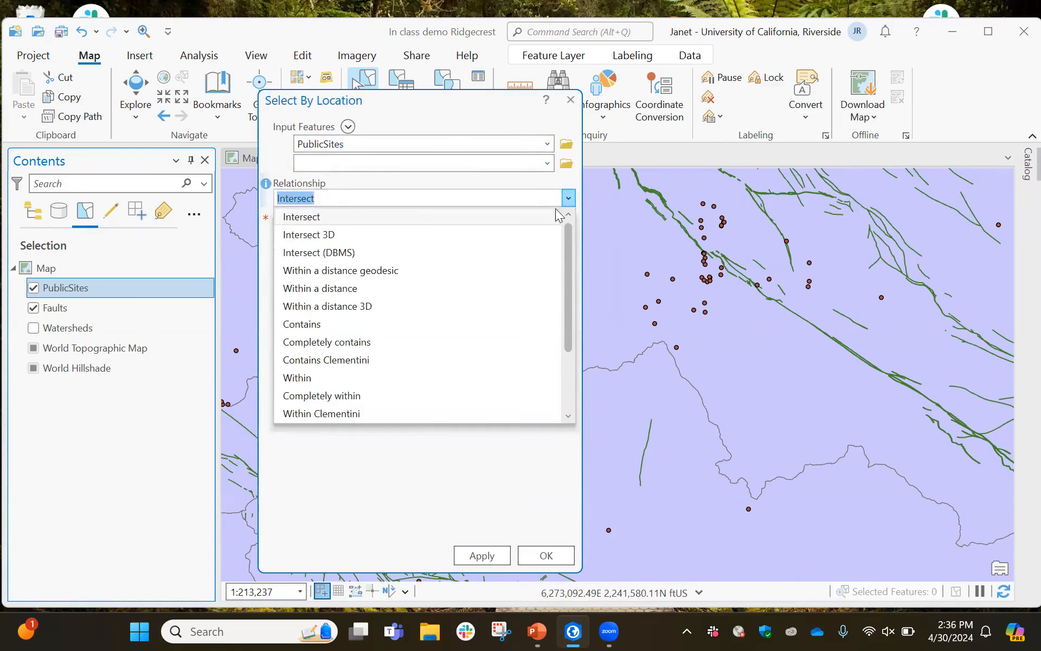
pyautogui.click(358, 288)
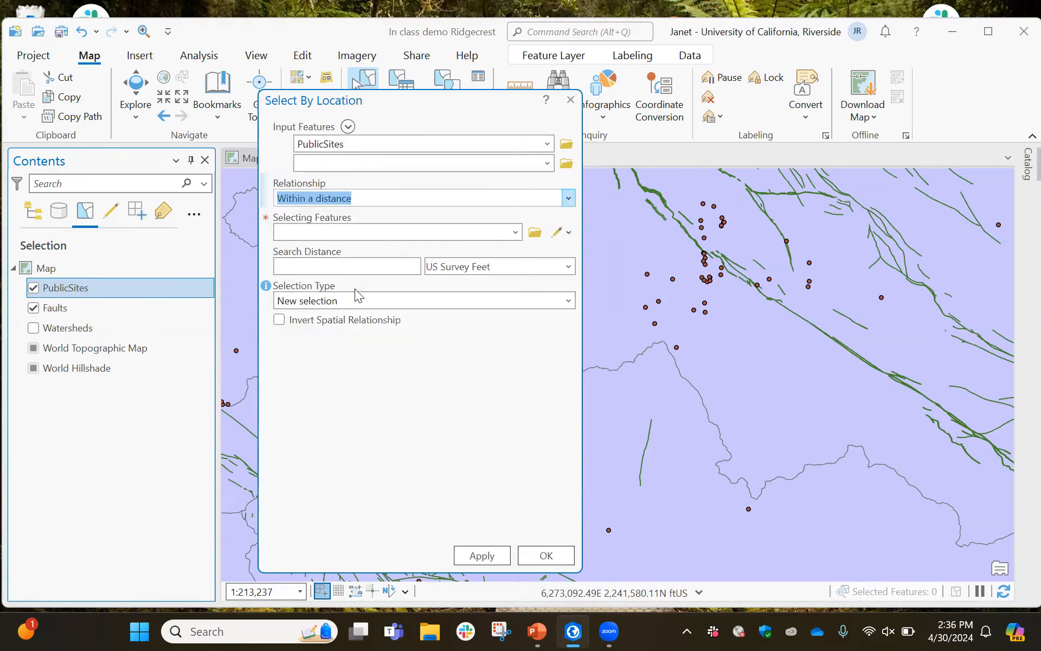
pyautogui.click(516, 233)
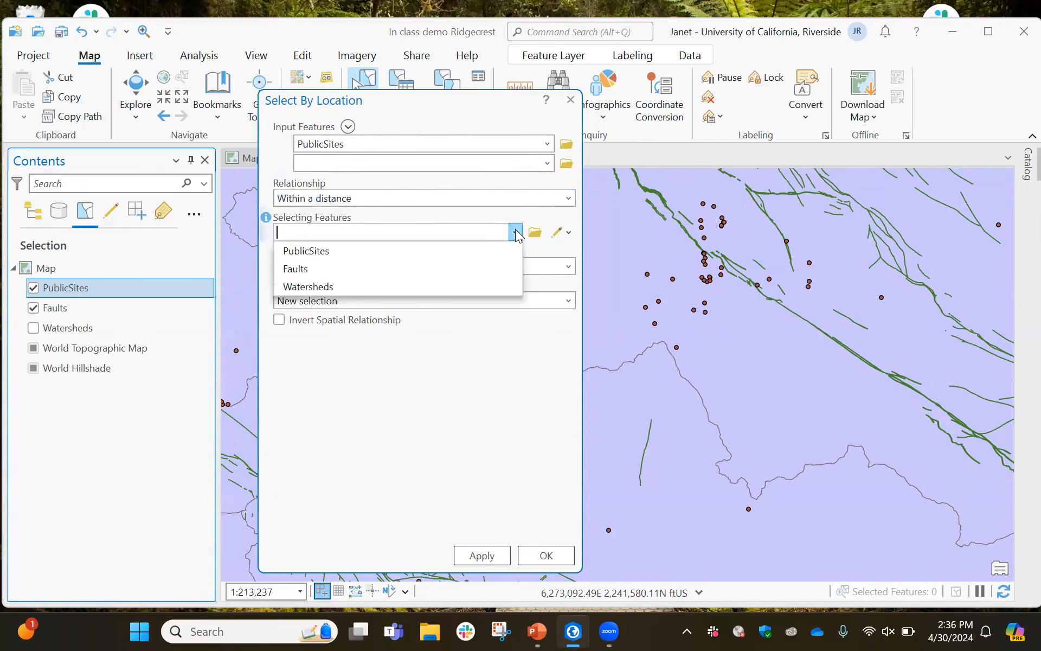
pyautogui.click(428, 274)
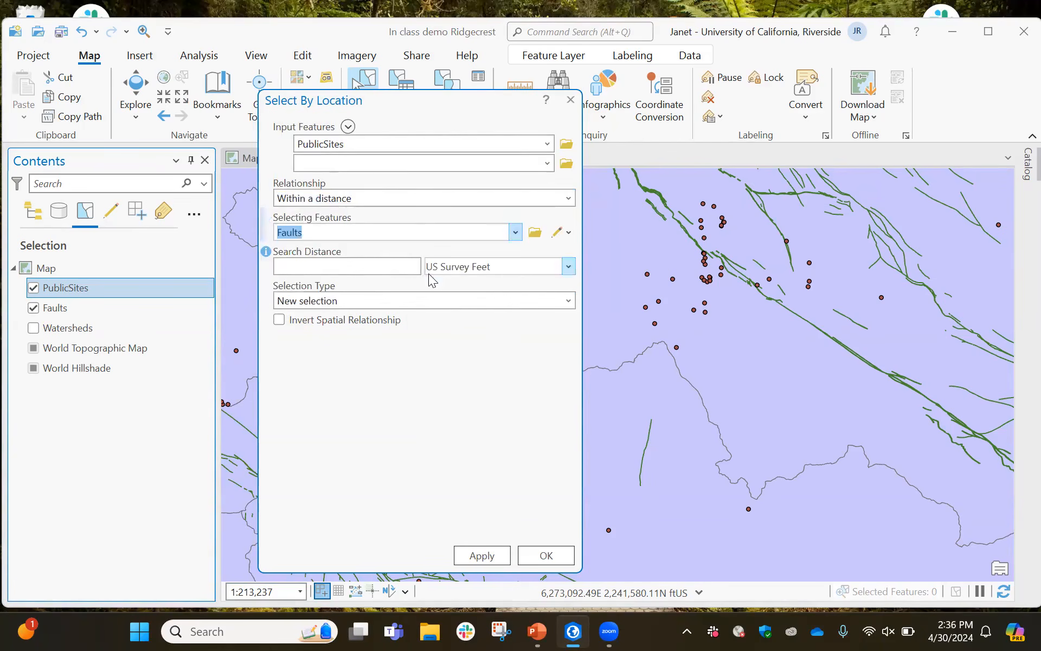
pyautogui.click(416, 267)
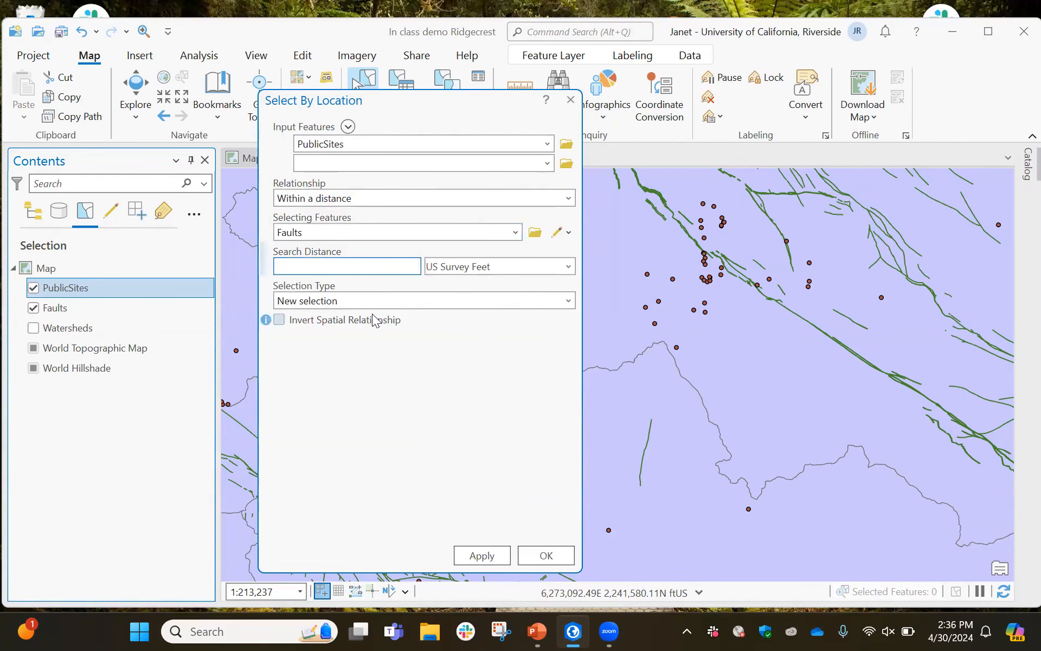
pyautogui.write('1')
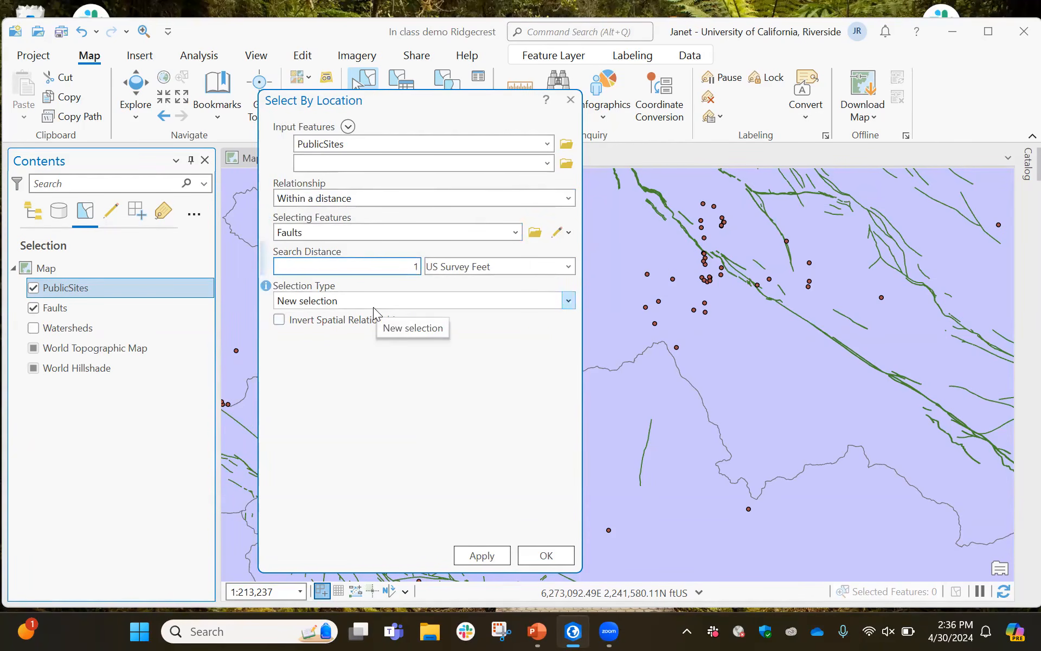
pyautogui.click(568, 266)
pyautogui.click(545, 287)
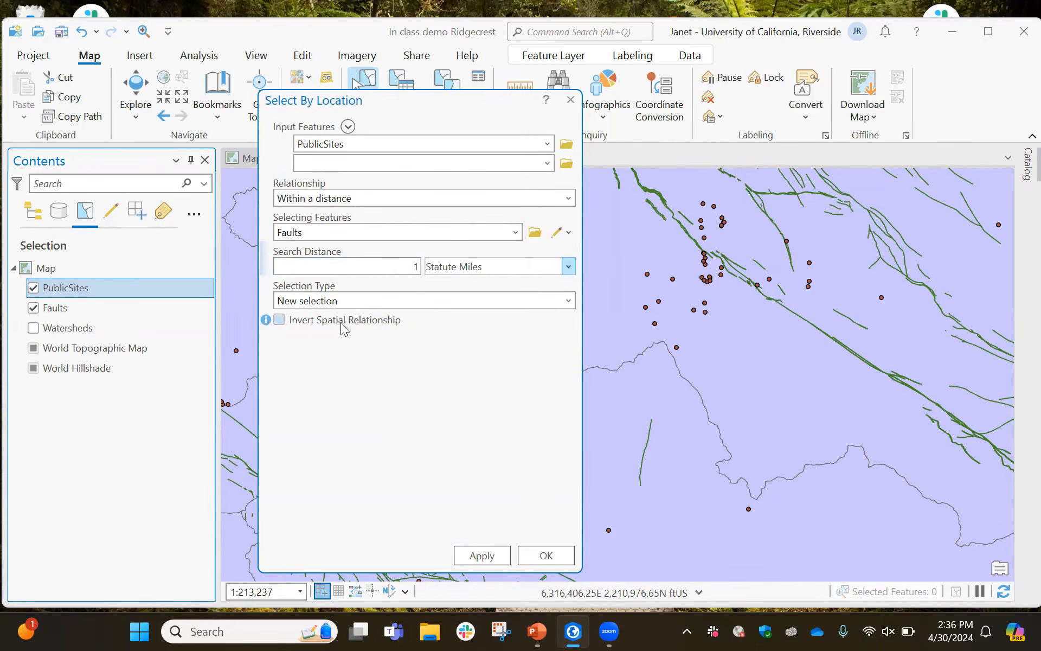
pyautogui.click(568, 300)
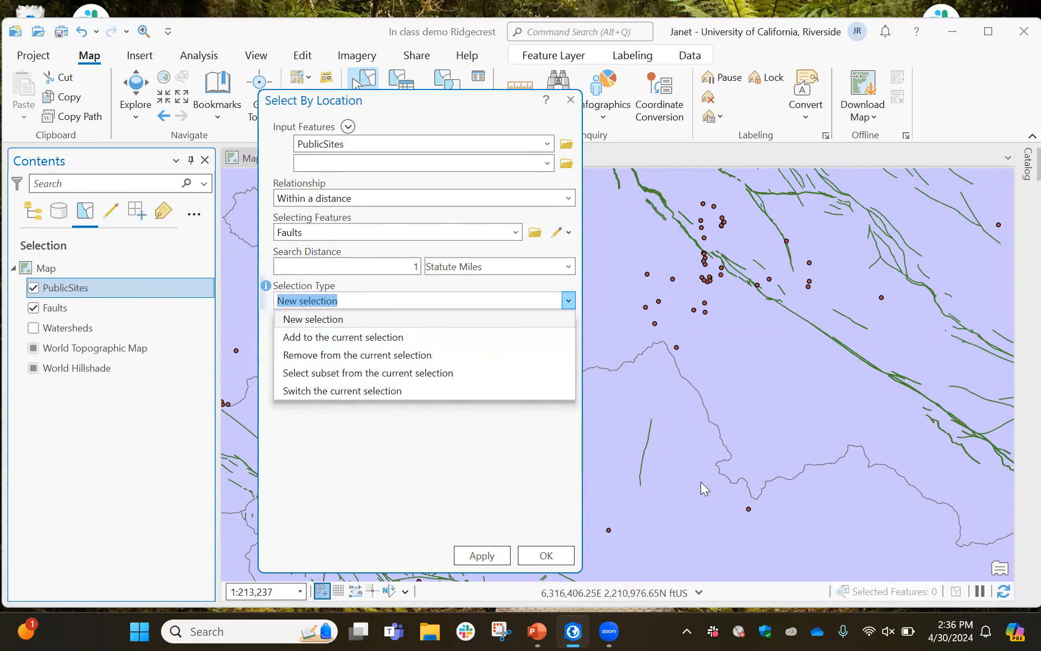
pyautogui.click(570, 99)
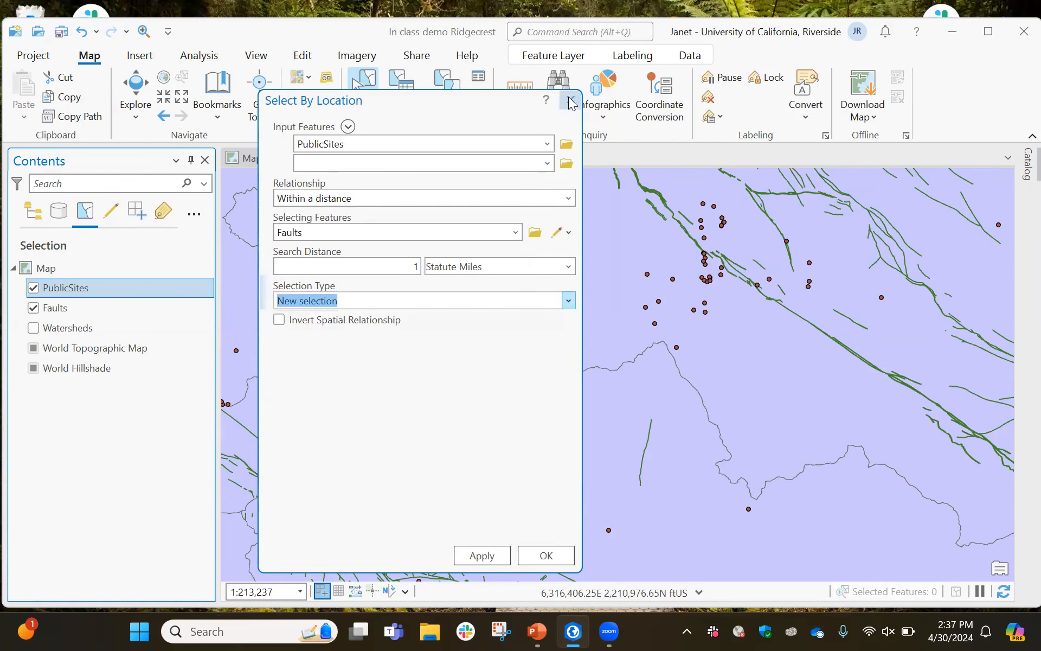
pyautogui.click(570, 100)
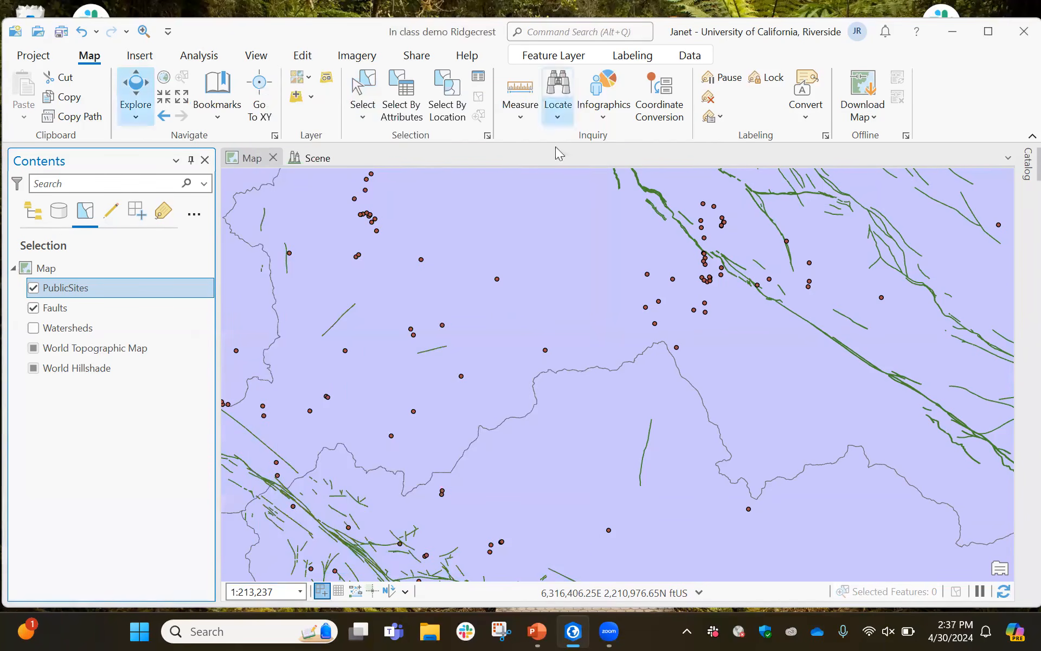
pyautogui.scroll(-3, 557, 404)
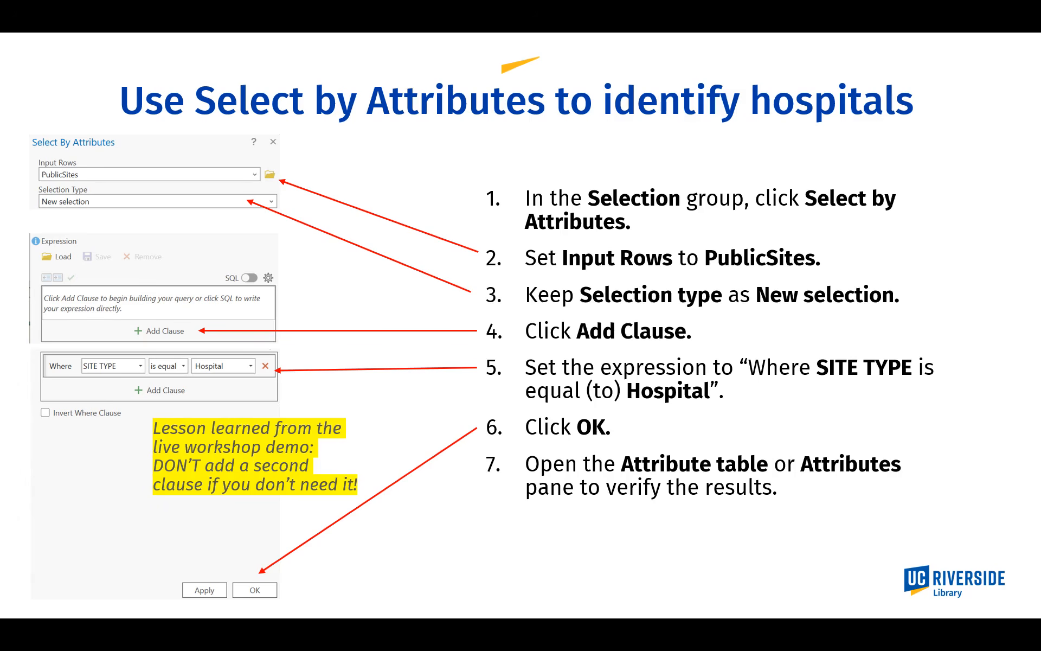
pyautogui.press('Right')
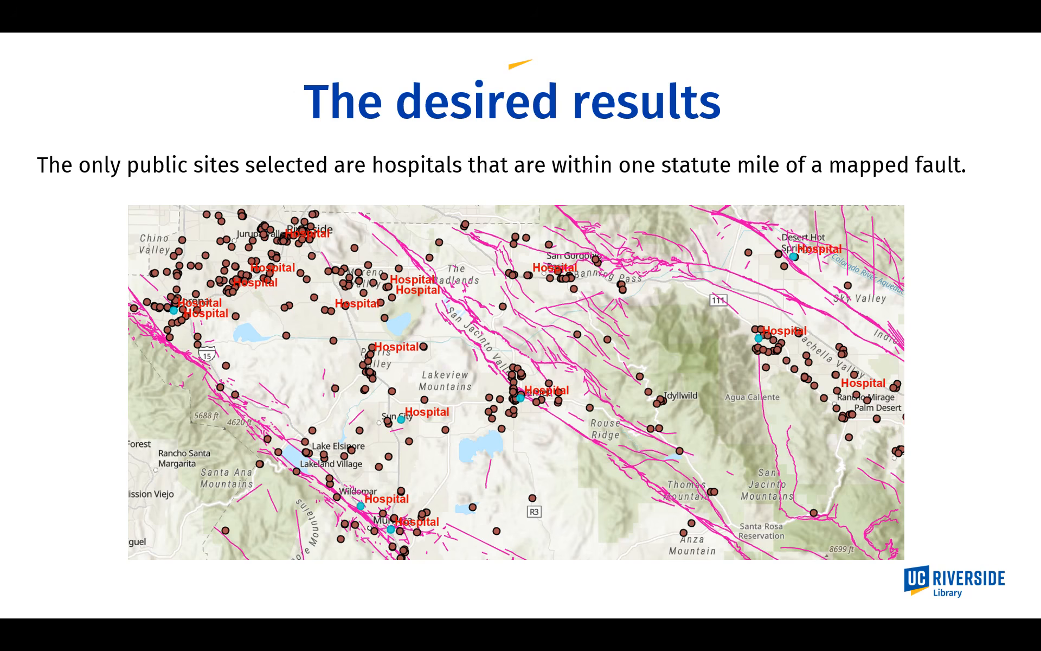
pyautogui.hotkey('alt', 'Tab')
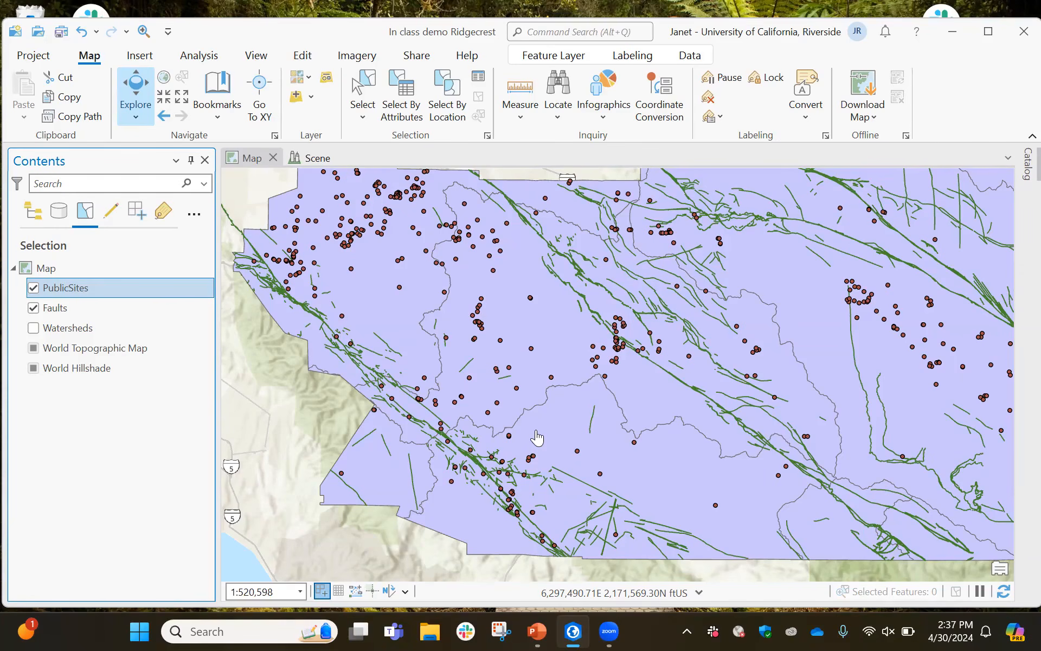
# Turn on the Watersheds layer and list the layers by drawing order
pyautogui.click(33, 328)
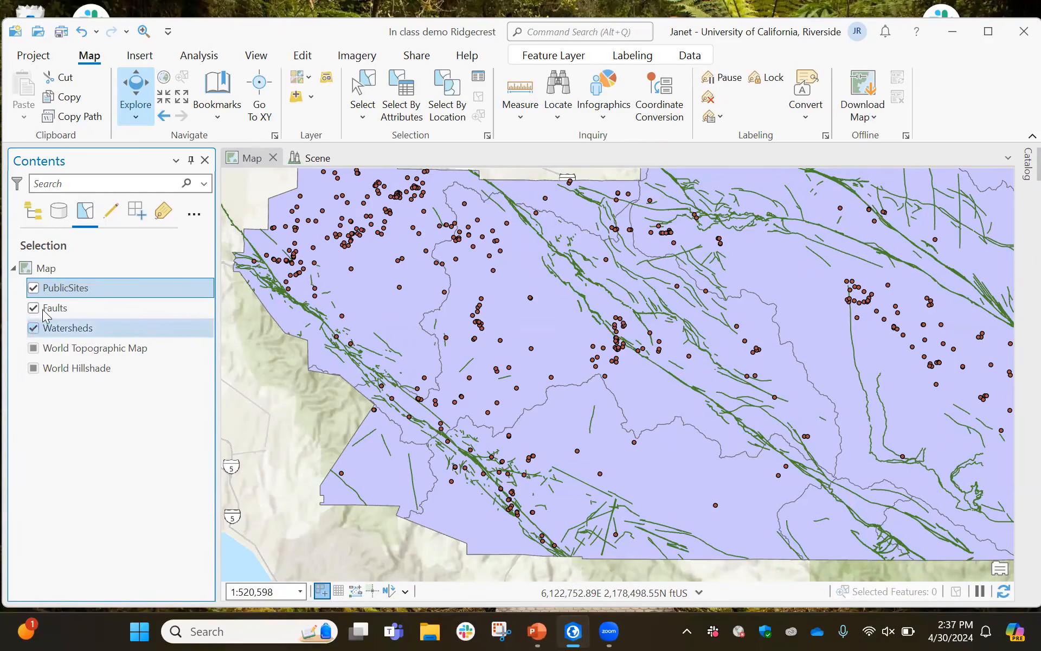
pyautogui.click(33, 214)
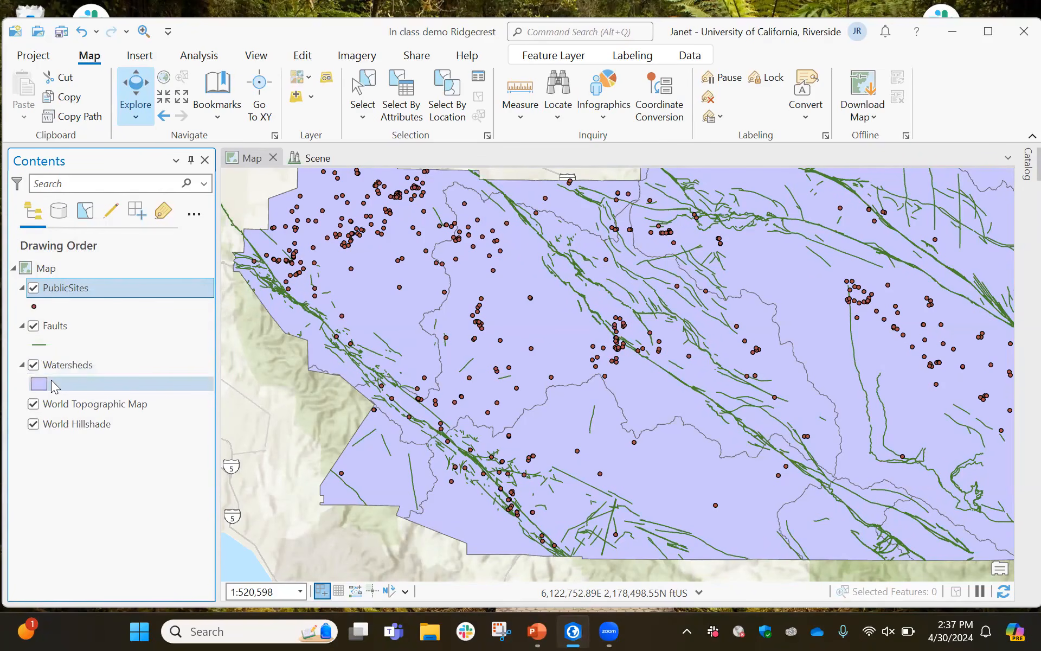
pyautogui.scroll(-1, 482, 373)
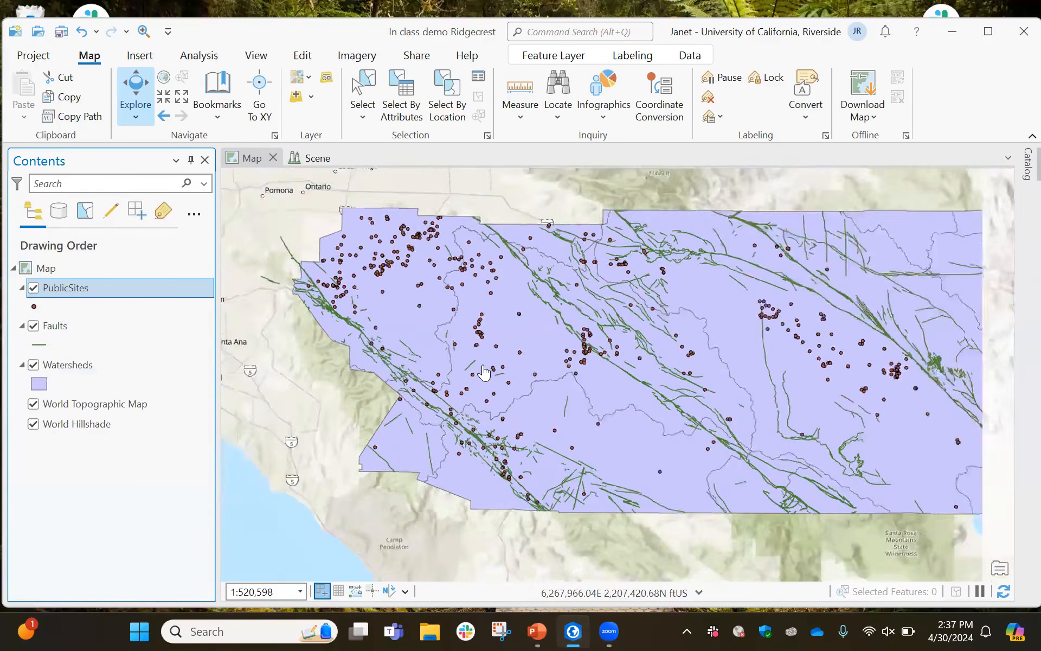
pyautogui.moveTo(485, 373); pyautogui.dragTo(430, 388)
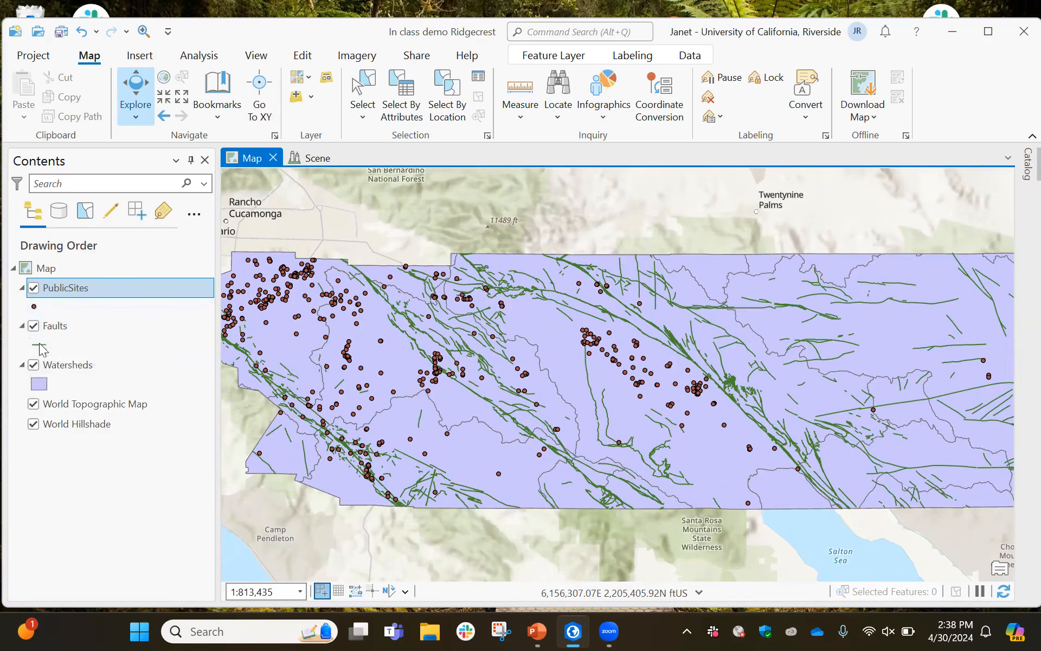
# Open the Watersheds polygon symbol properties and set its fill color to No color
pyautogui.click(43, 386)
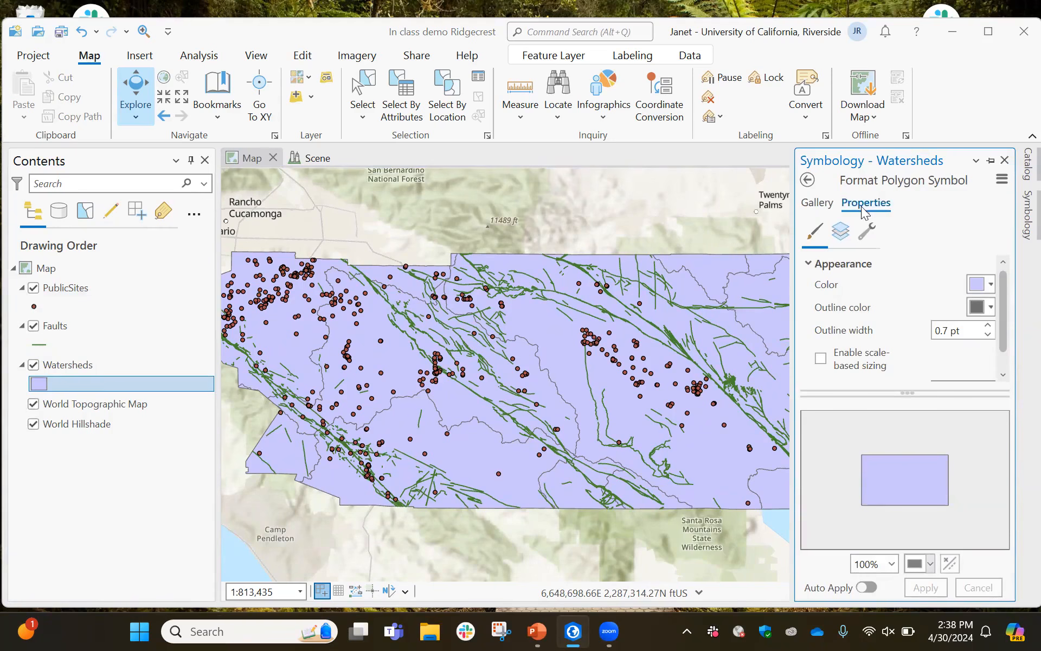
pyautogui.click(819, 205)
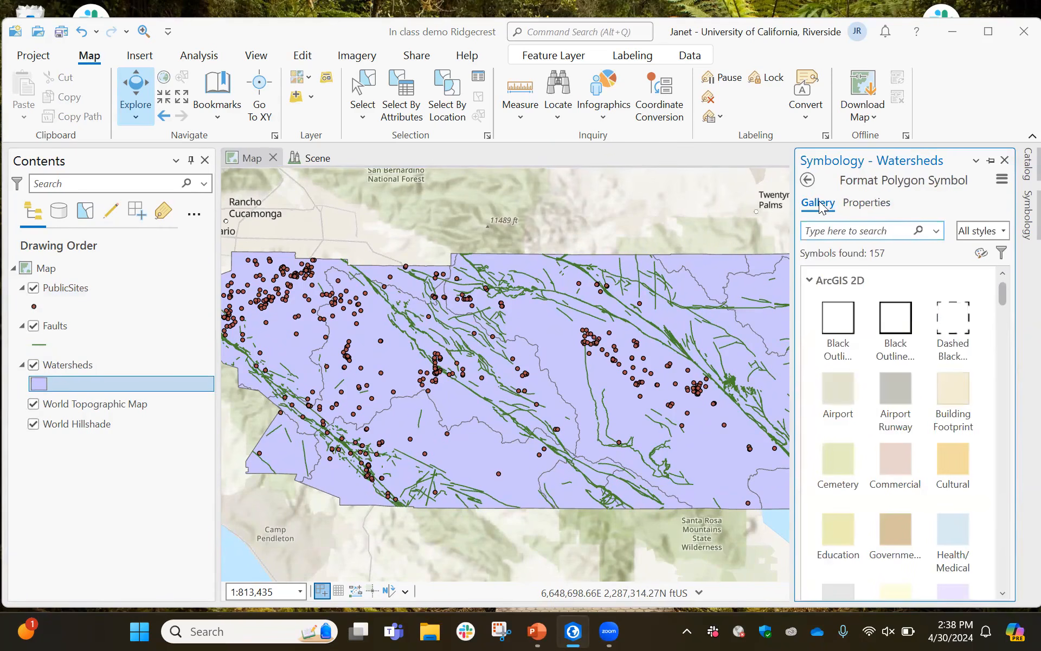
pyautogui.click(863, 206)
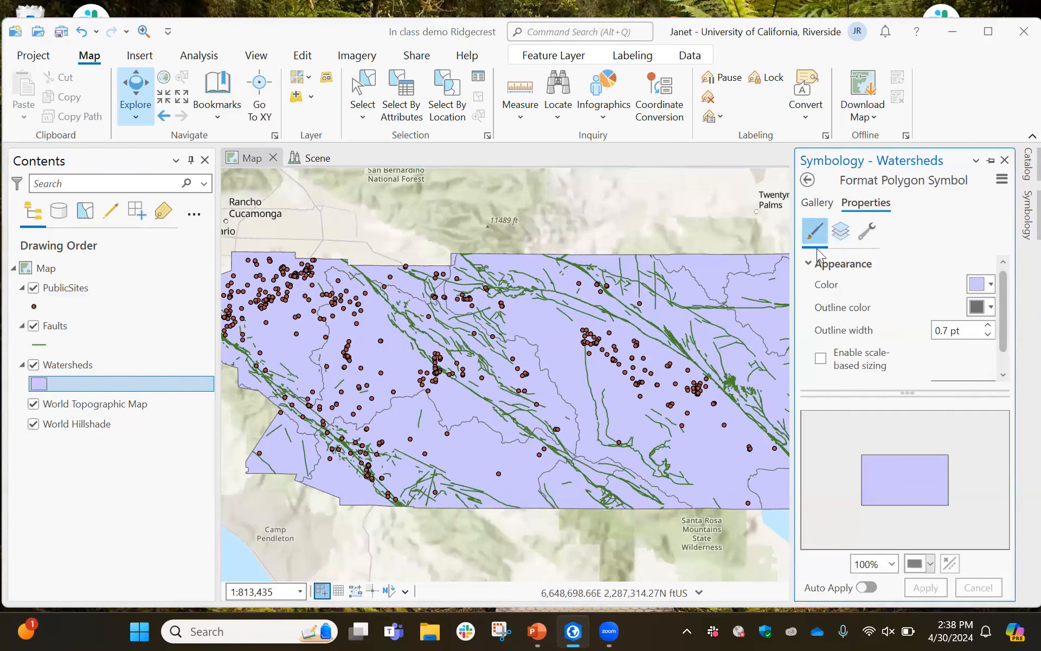
pyautogui.click(990, 286)
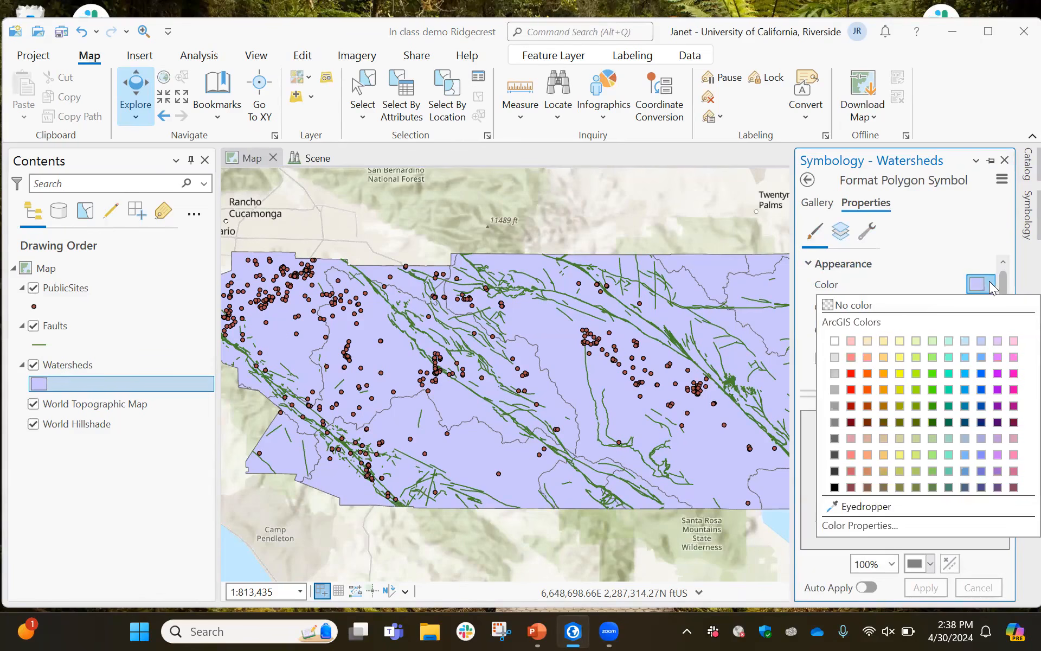
pyautogui.click(829, 307)
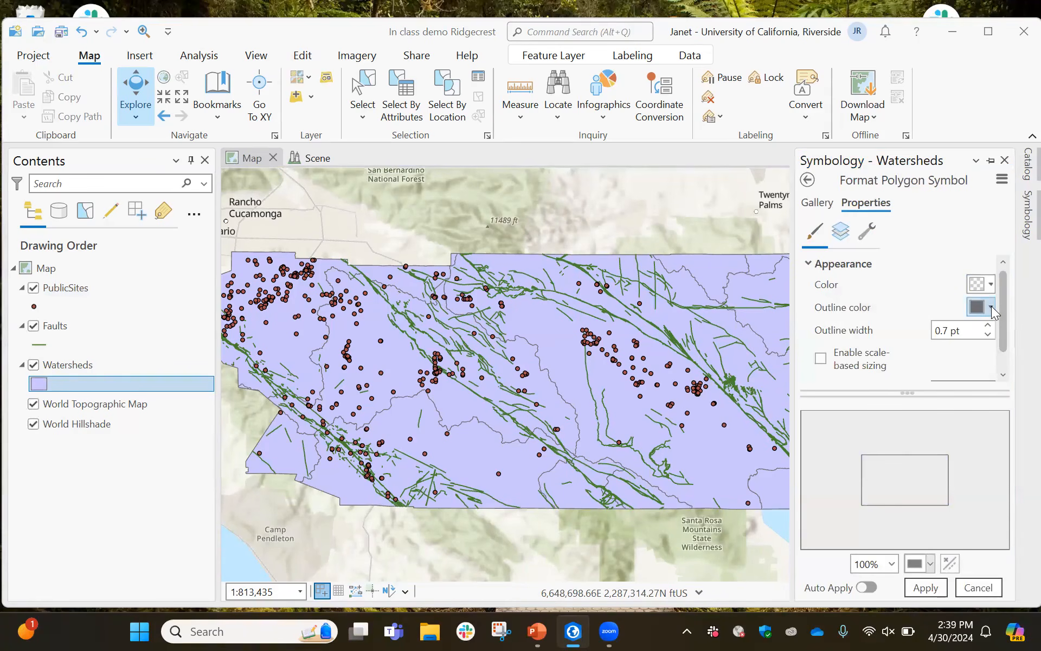
# Set the Watersheds outline to Lapis Lazuli at 2 pt, apply the symbol and close the Symbology pane
pyautogui.click(991, 307)
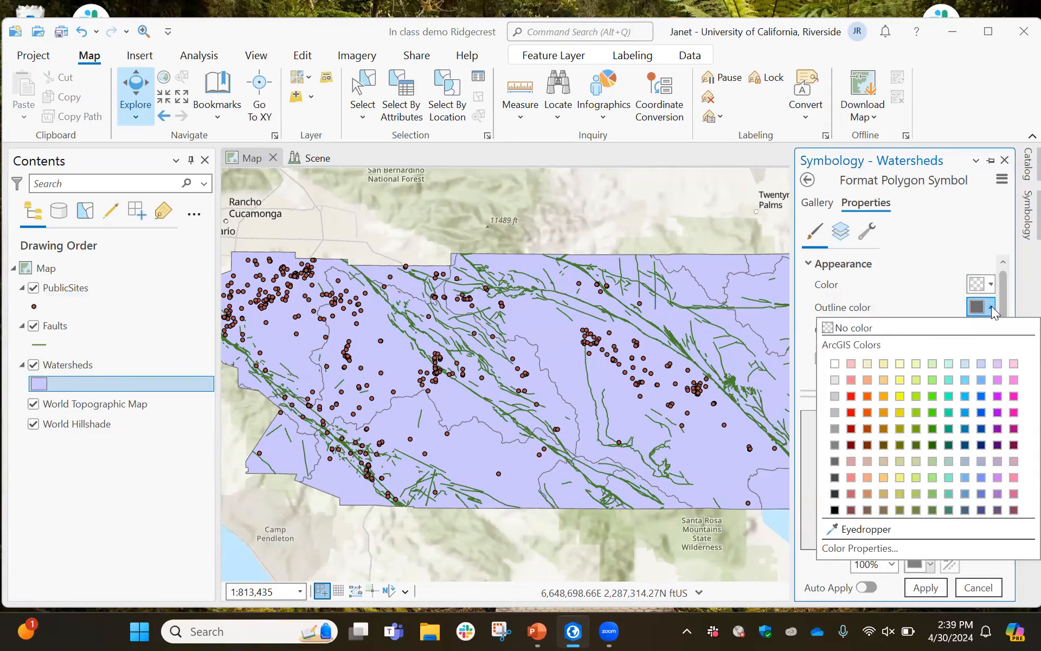
pyautogui.click(982, 412)
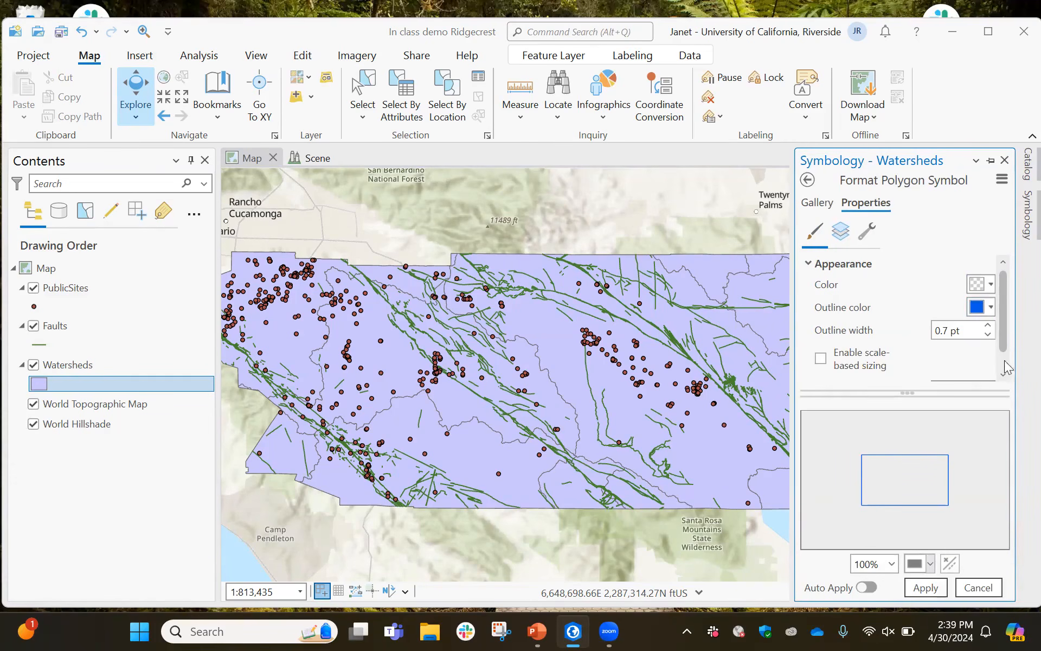
pyautogui.click(989, 327)
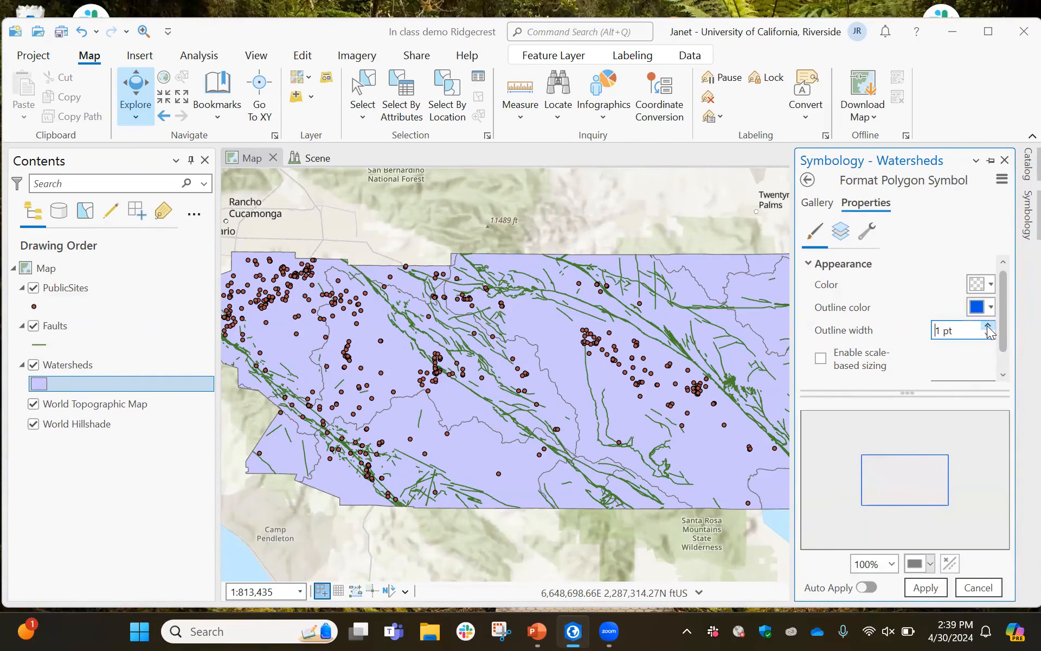
pyautogui.click(988, 328)
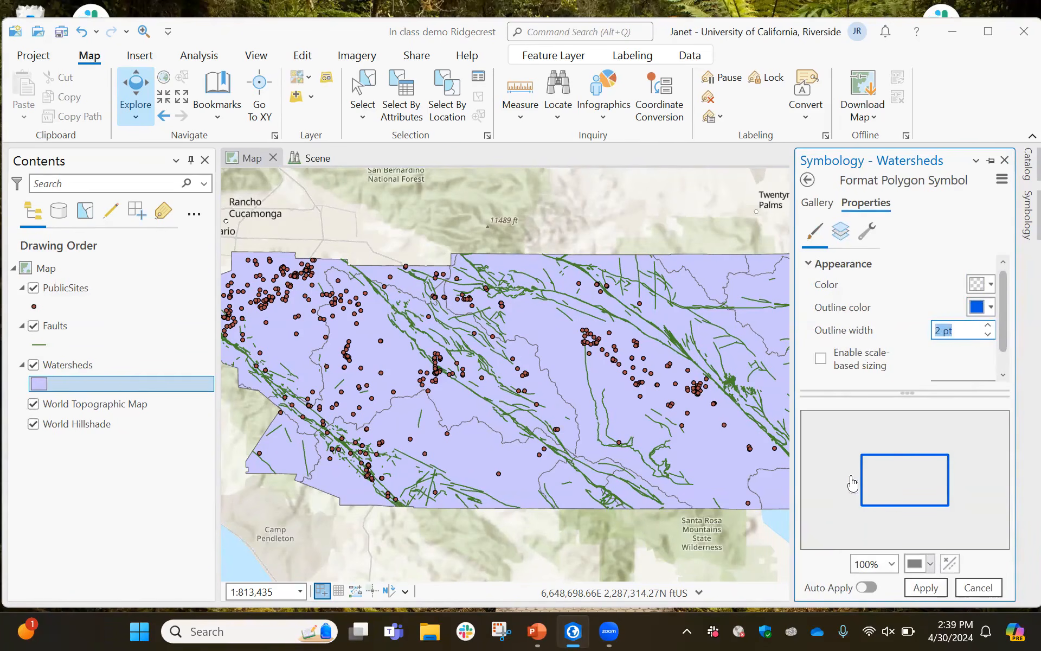
pyautogui.click(913, 392)
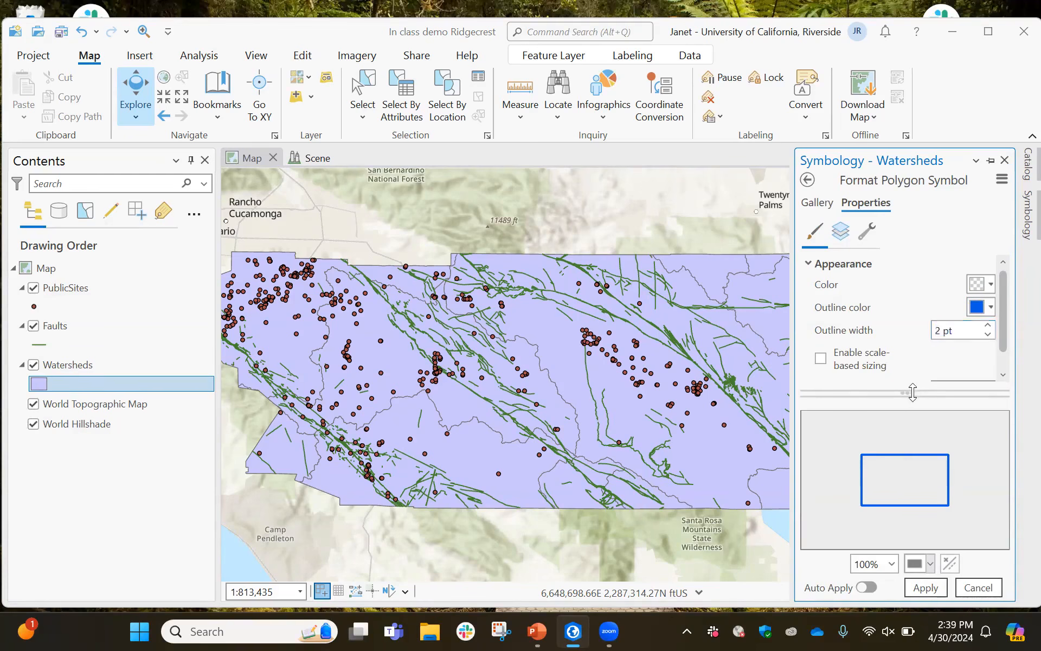
pyautogui.moveTo(913, 392)
pyautogui.mouseDown()
pyautogui.moveTo(916, 437)
pyautogui.moveTo(920, 387)
pyautogui.mouseUp()
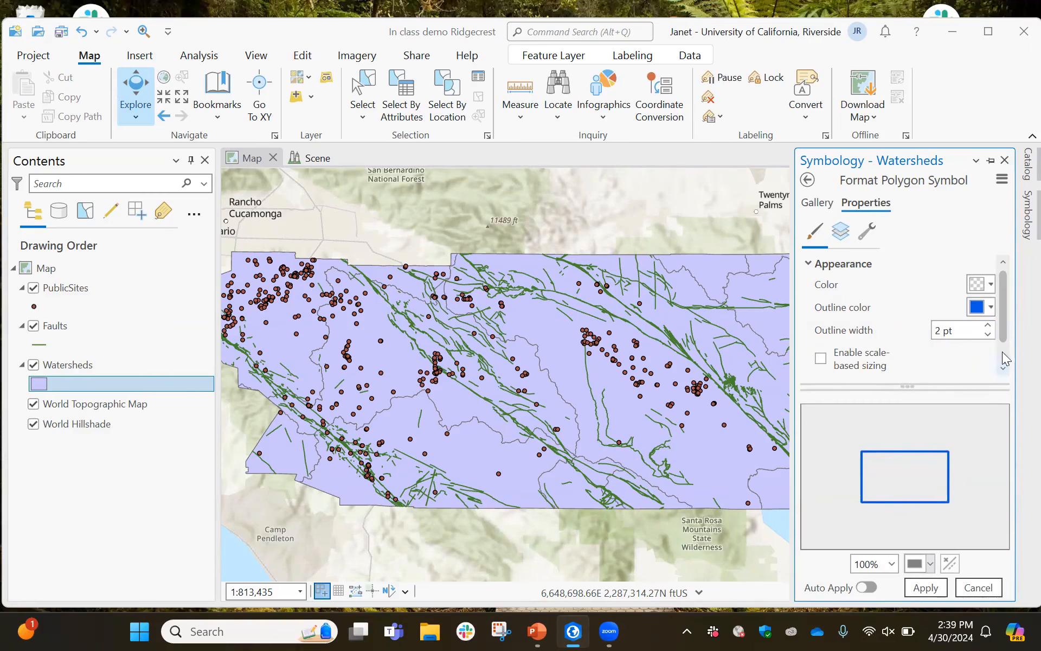
pyautogui.moveTo(1004, 337)
pyautogui.mouseDown()
pyautogui.moveTo(1006, 371)
pyautogui.moveTo(1010, 326)
pyautogui.mouseUp()
pyautogui.moveTo(916, 386)
pyautogui.mouseDown()
pyautogui.moveTo(918, 398)
pyautogui.moveTo(914, 383)
pyautogui.mouseUp()
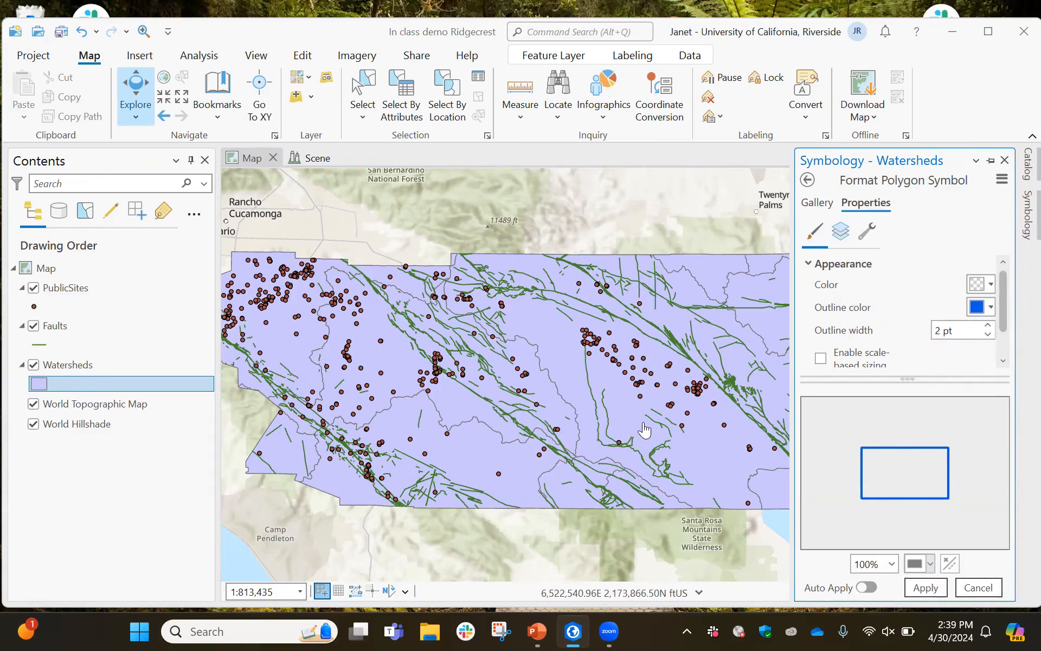
pyautogui.click(931, 591)
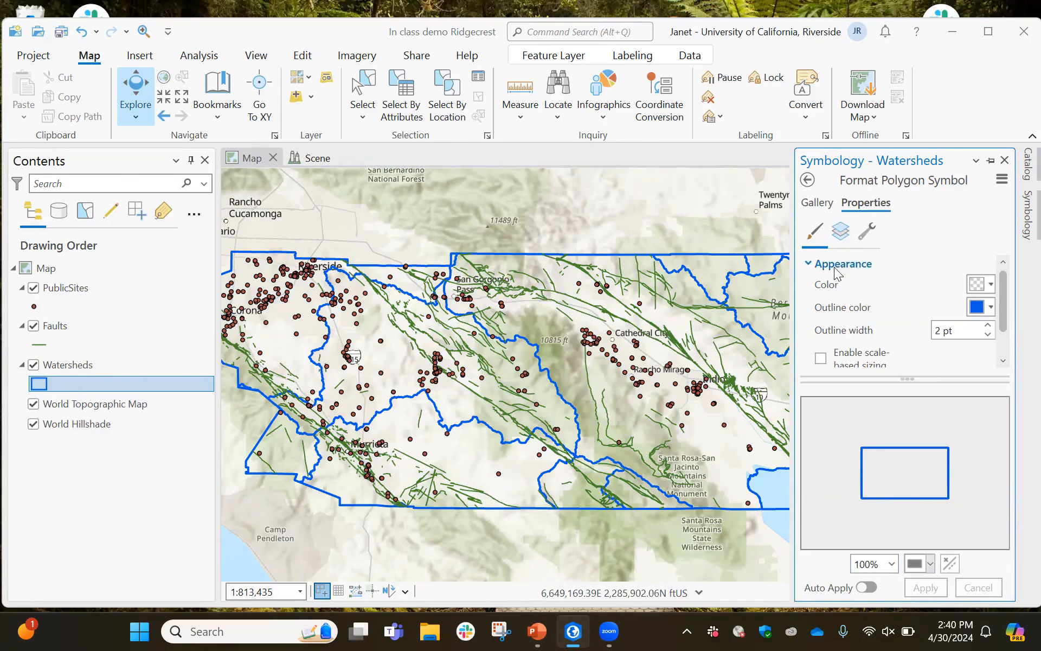
pyautogui.click(1006, 161)
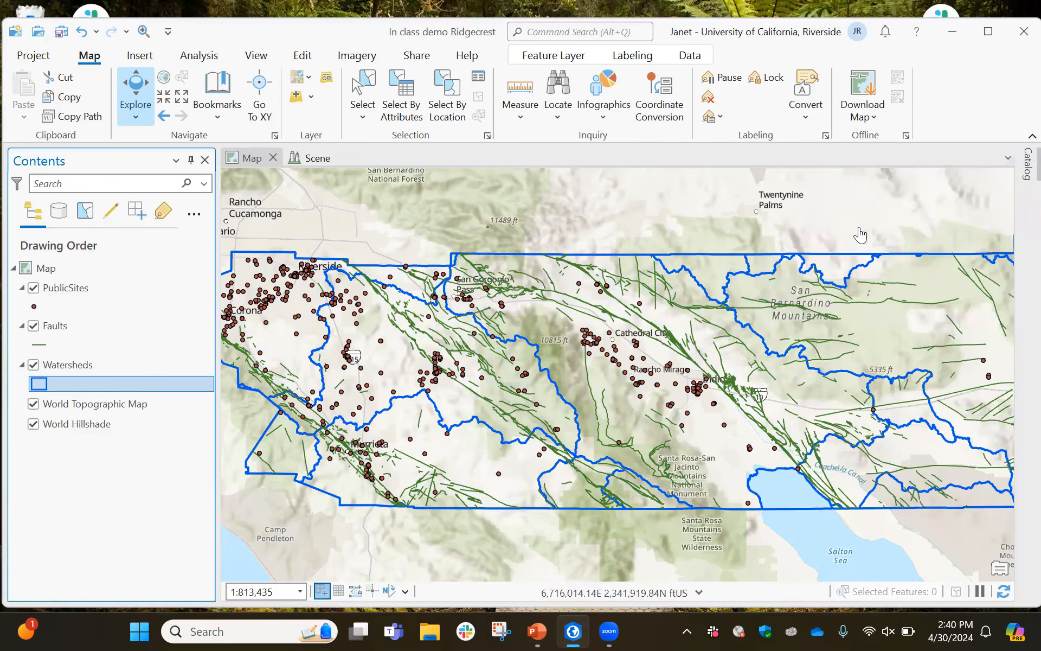
# Hide the Faults and PublicSites layers
pyautogui.click(34, 326)
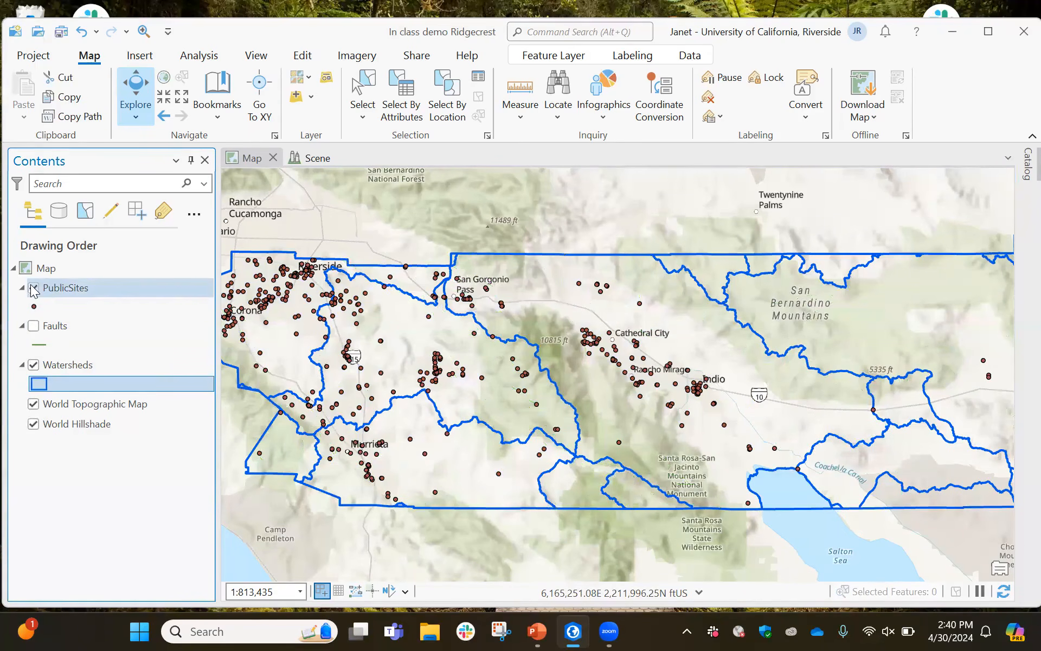
pyautogui.click(34, 288)
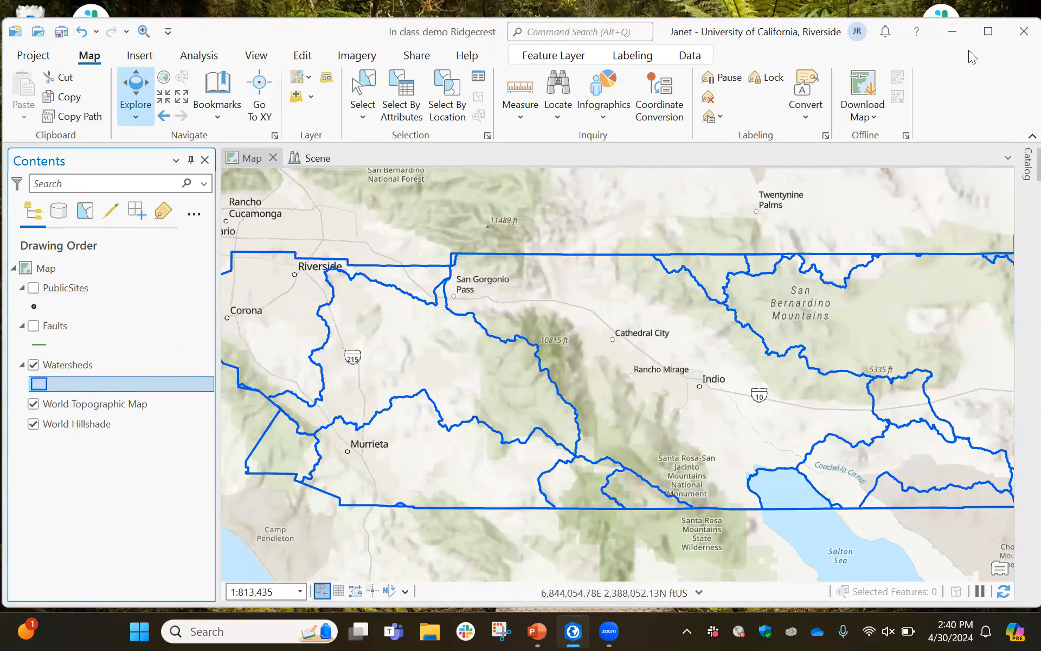
pyautogui.moveTo(970, 51); pyautogui.dragTo(973, 79)
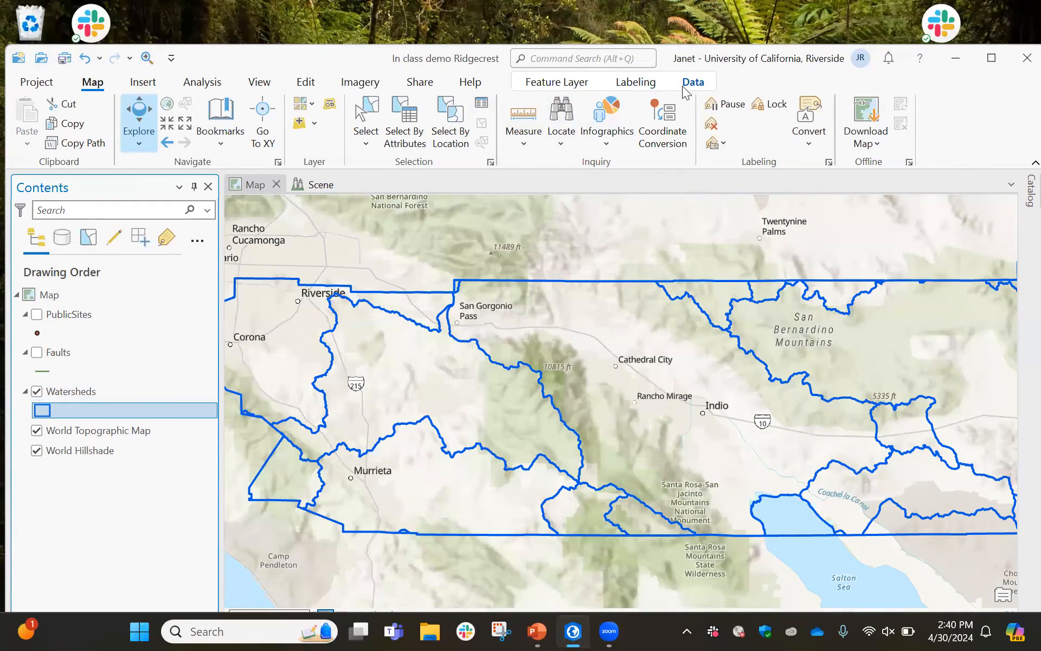
# Turn on labels for Watersheds using the WATERSHED_NAME field
pyautogui.click(637, 82)
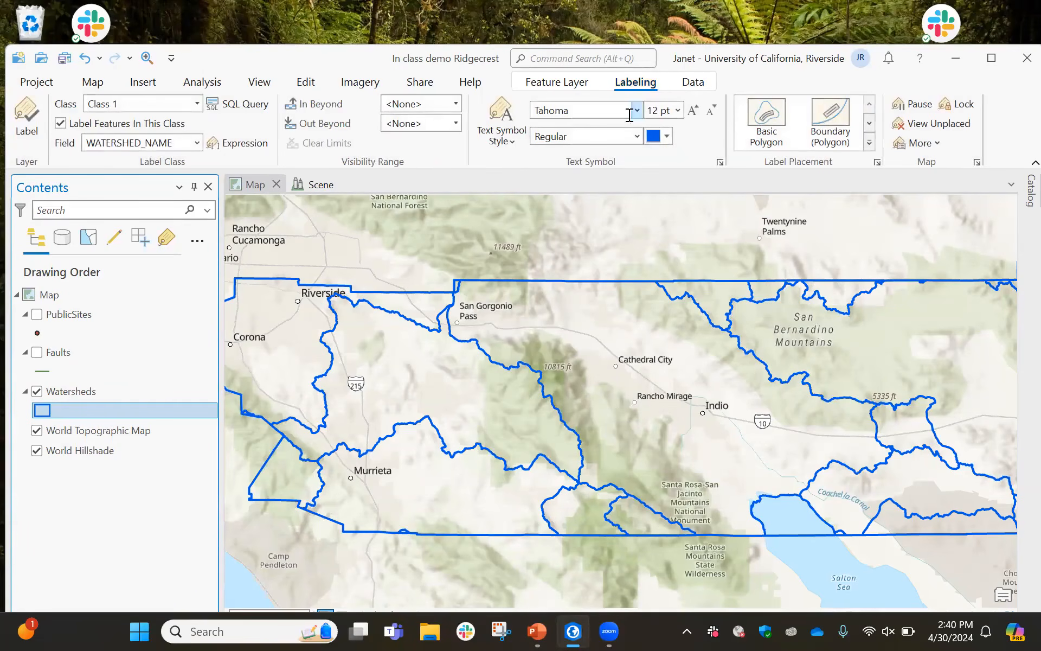
pyautogui.click(257, 187)
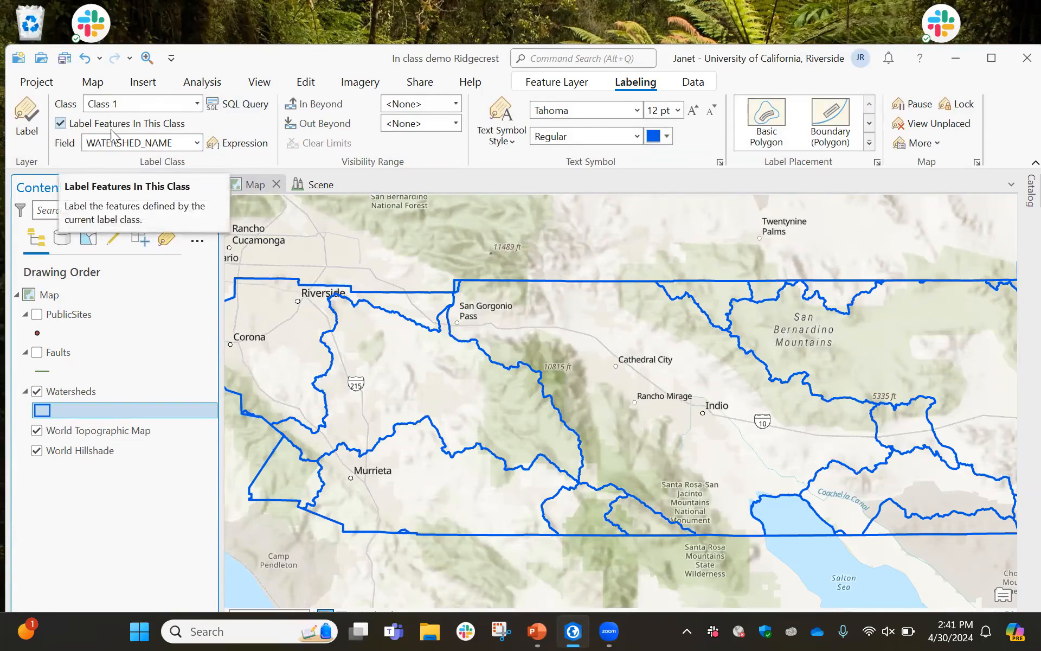
pyautogui.click(197, 143)
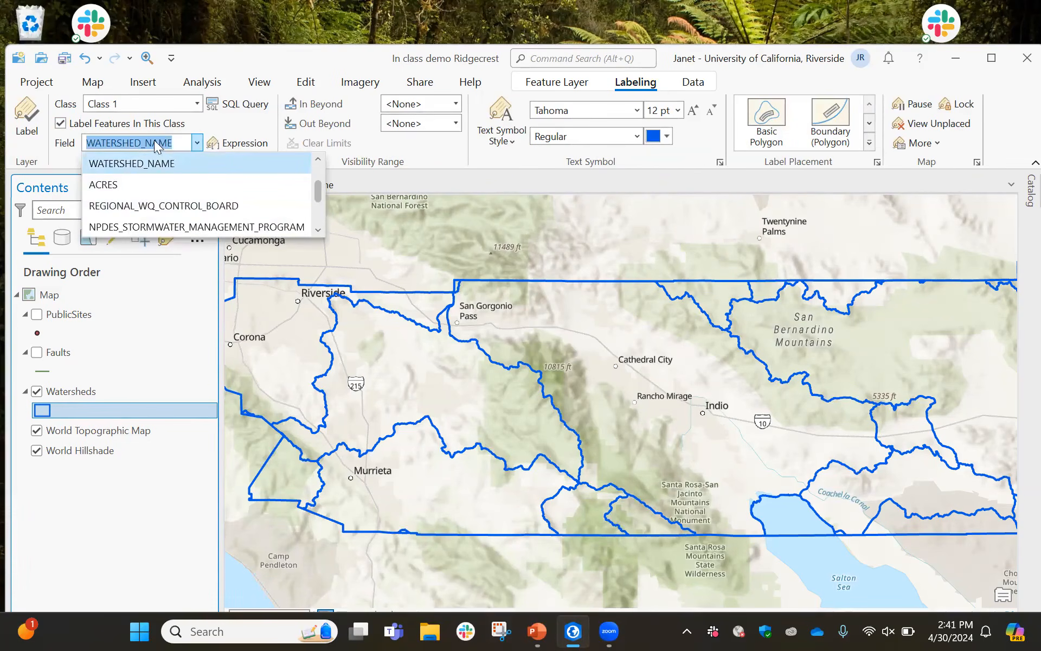
pyautogui.click(198, 145)
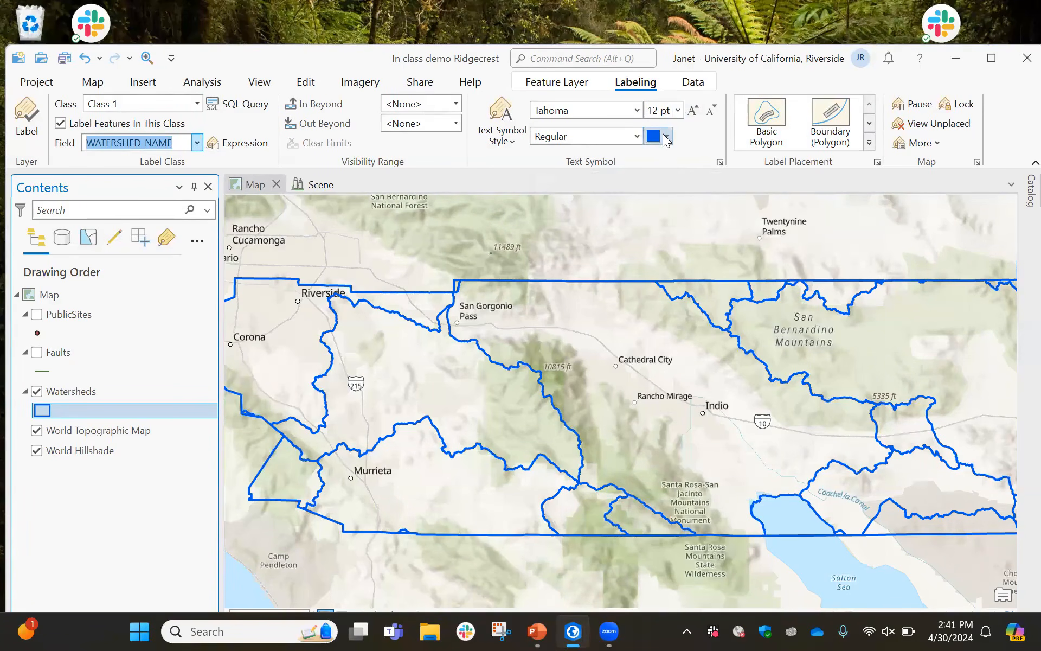
pyautogui.click(500, 137)
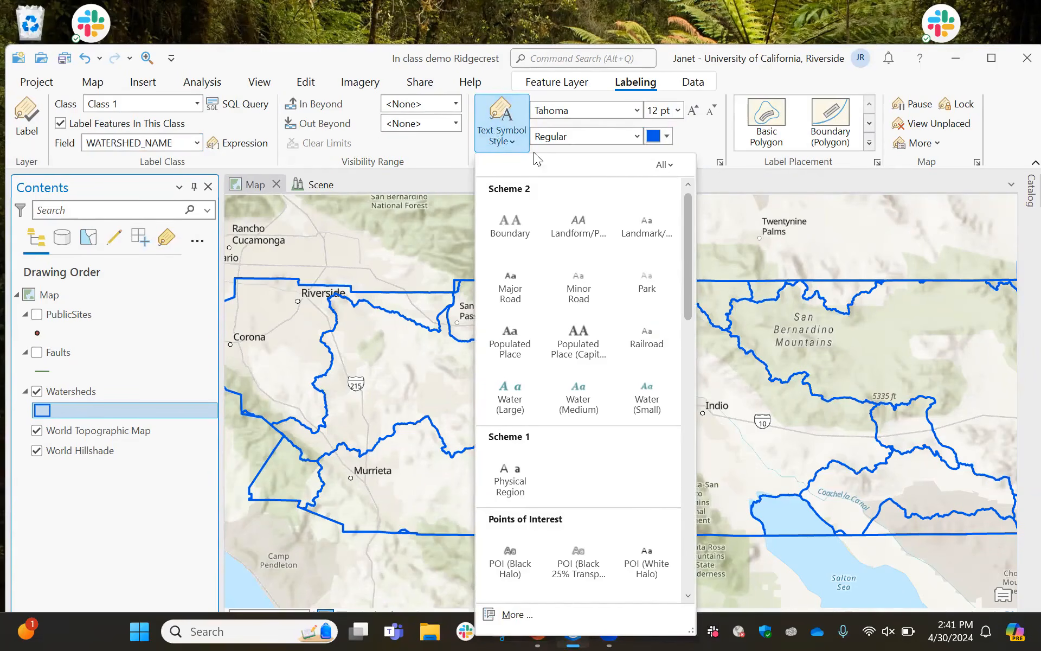
pyautogui.click(705, 145)
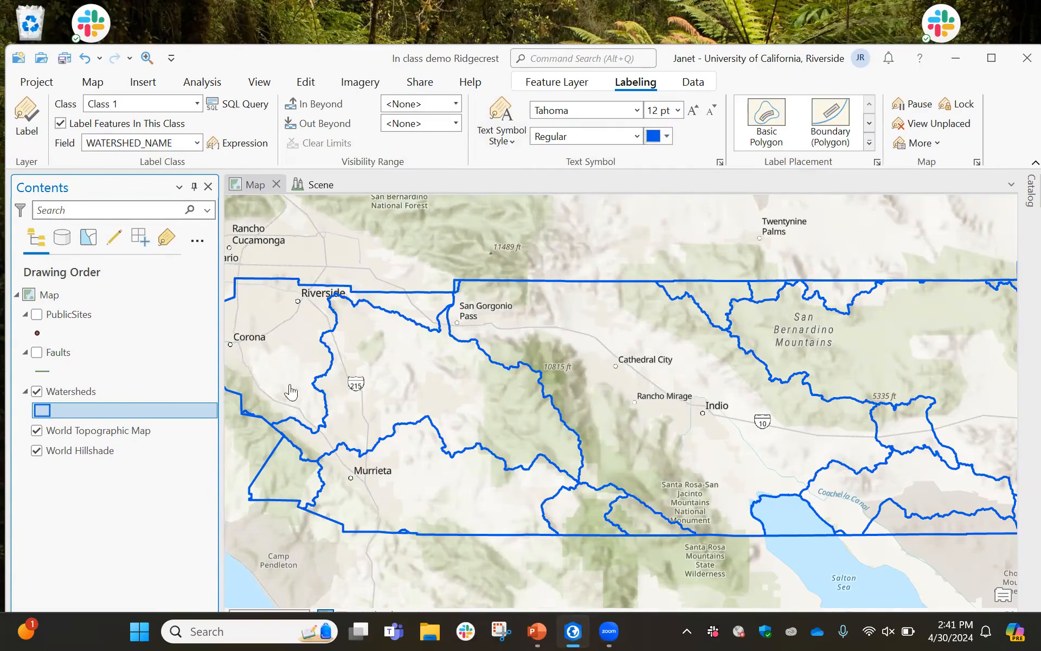
pyautogui.click(25, 136)
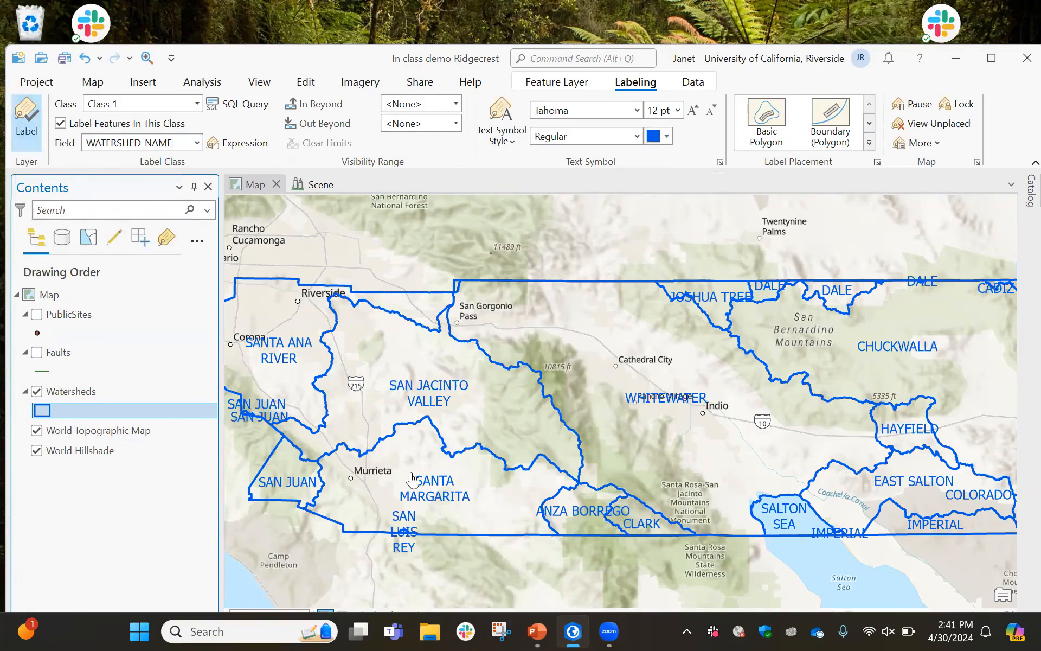
pyautogui.scroll(2, 507, 481)
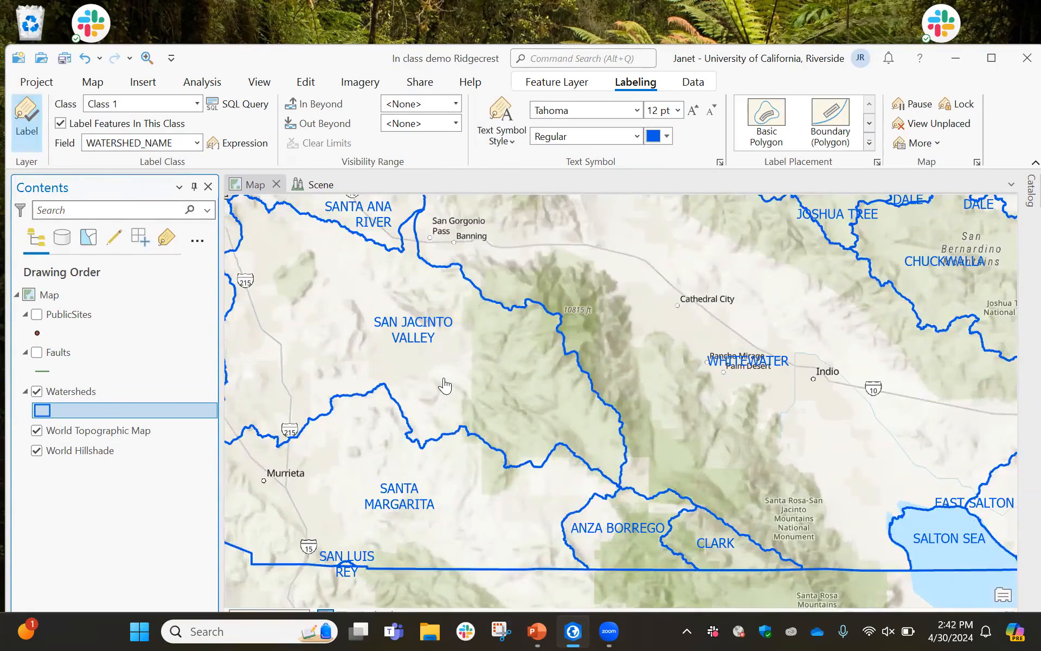
pyautogui.scroll(-1, 445, 386)
pyautogui.scroll(-2, 442, 389)
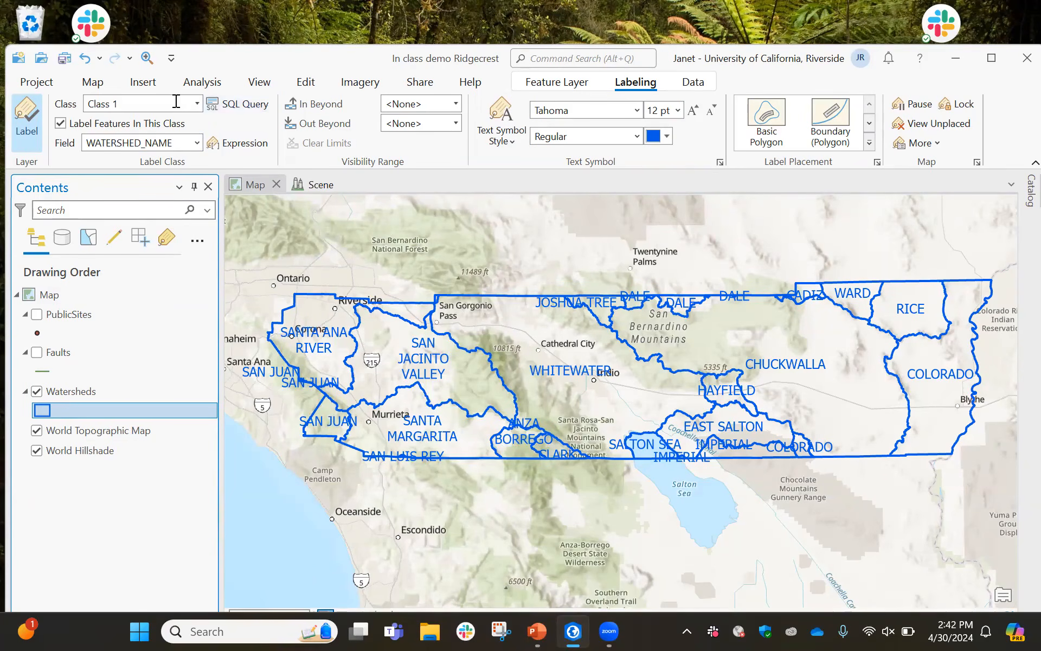
# Review the New Map options and switch to the Scene view
pyautogui.click(148, 88)
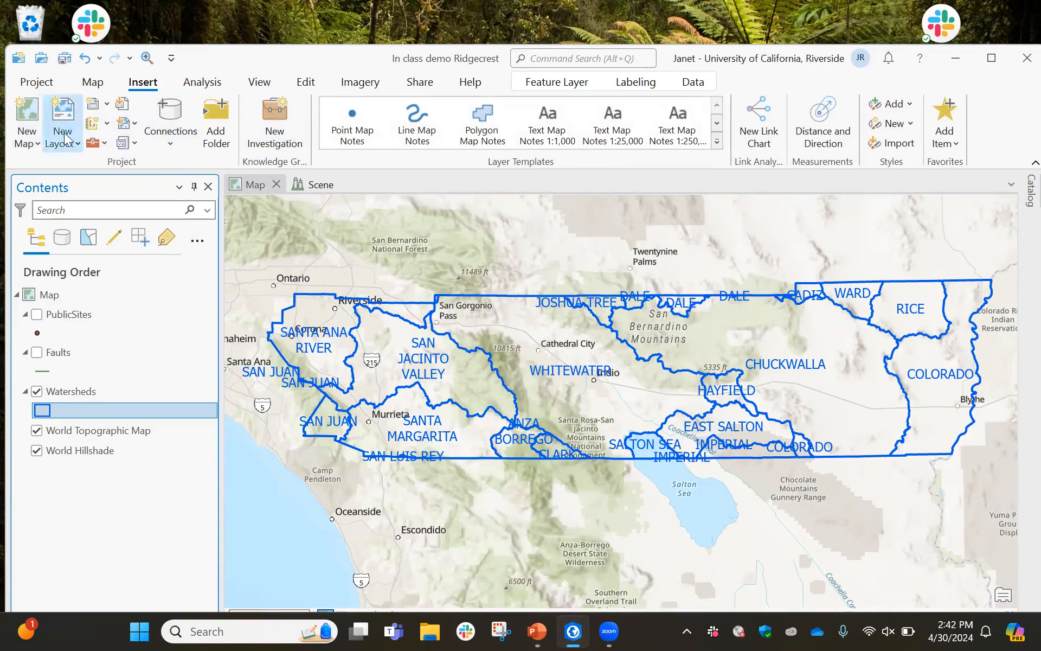
pyautogui.click(38, 144)
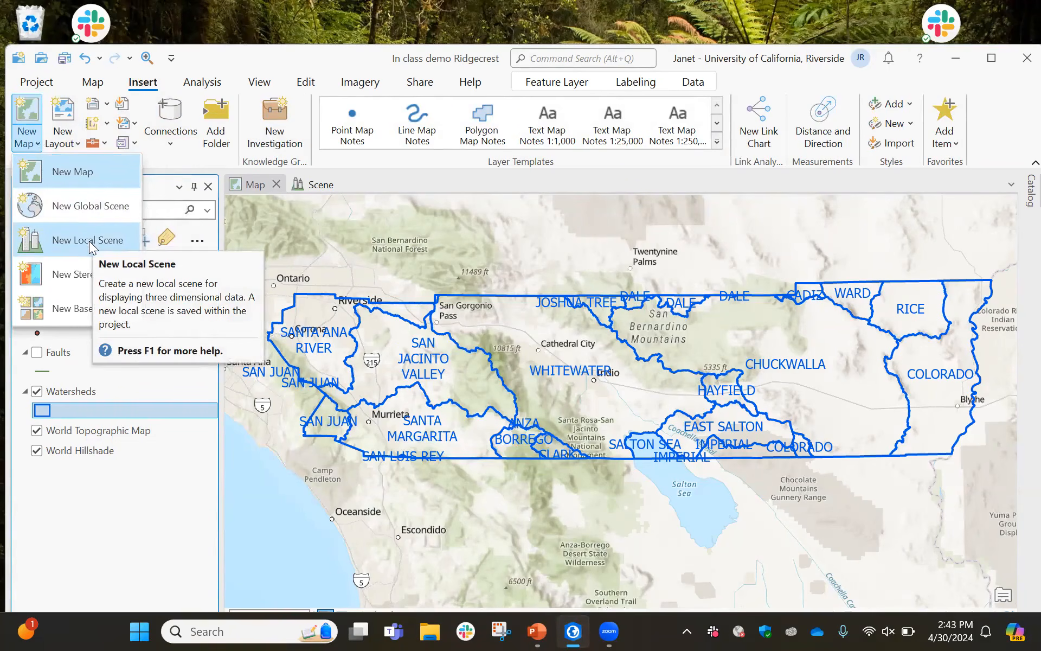
pyautogui.click(321, 186)
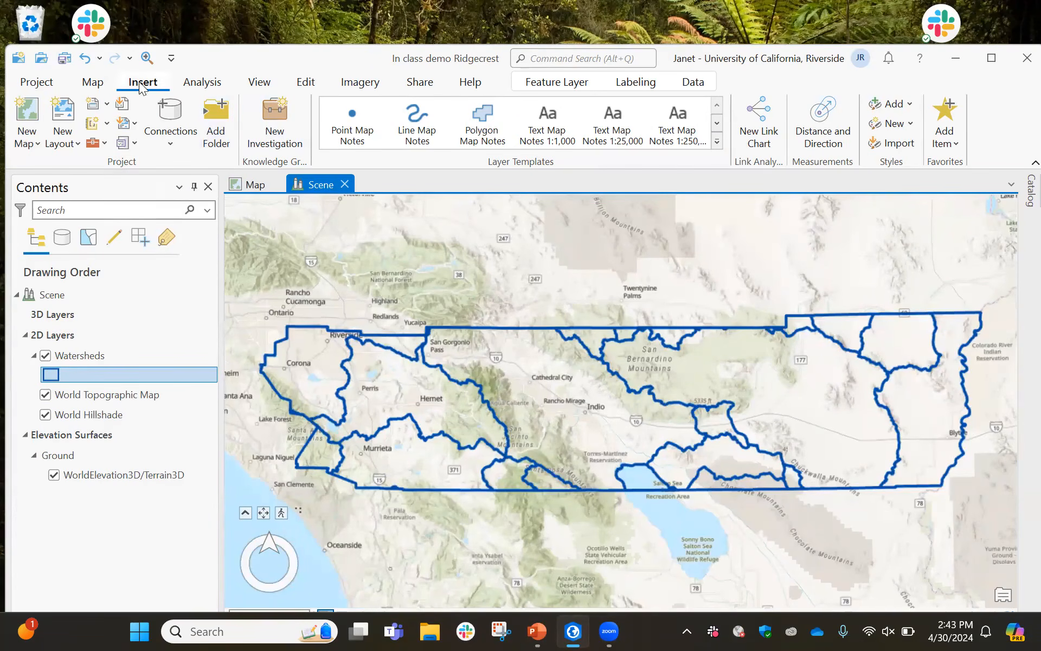
# Open the Catalog pane and browse the Computer folder's geodatabase contents, then close the pane
pyautogui.click(92, 83)
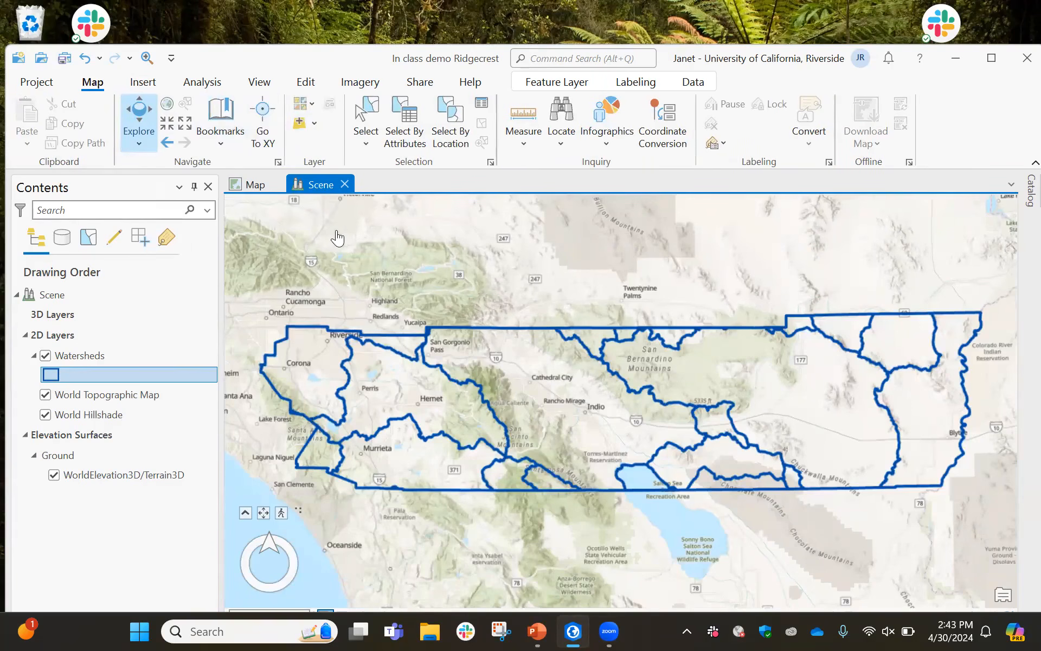
pyautogui.click(1018, 198)
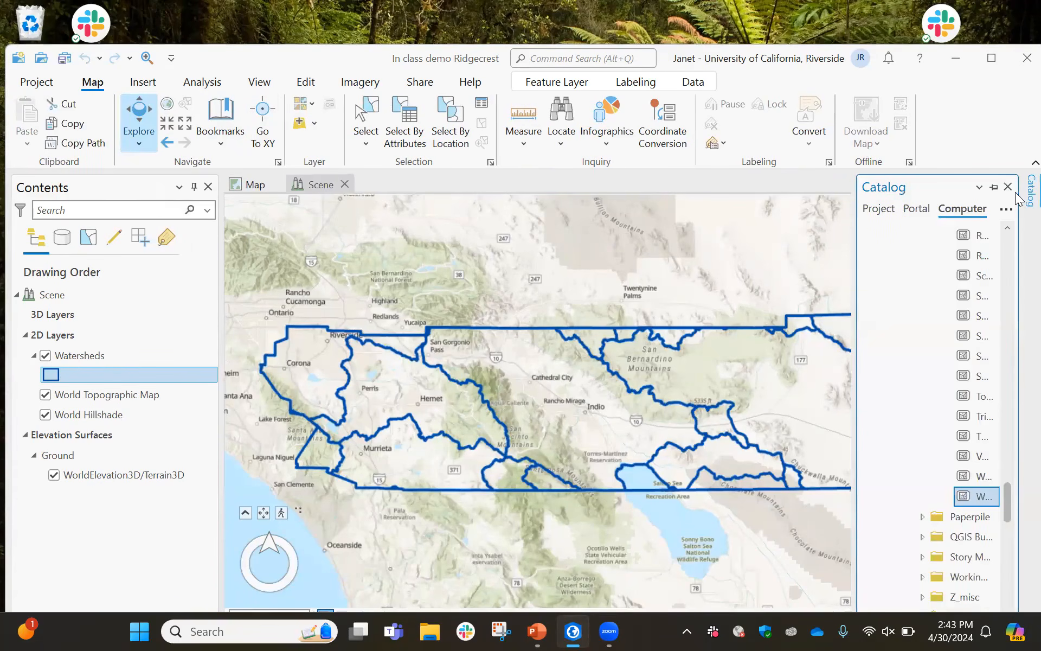
pyautogui.scroll(5, 917, 303)
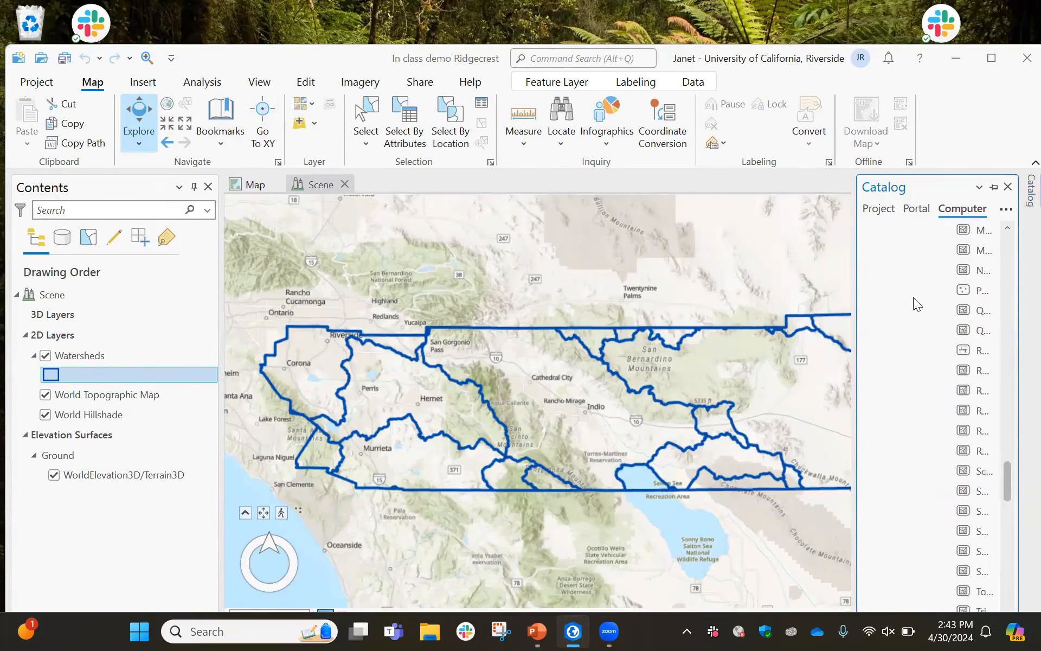
pyautogui.scroll(5, 917, 303)
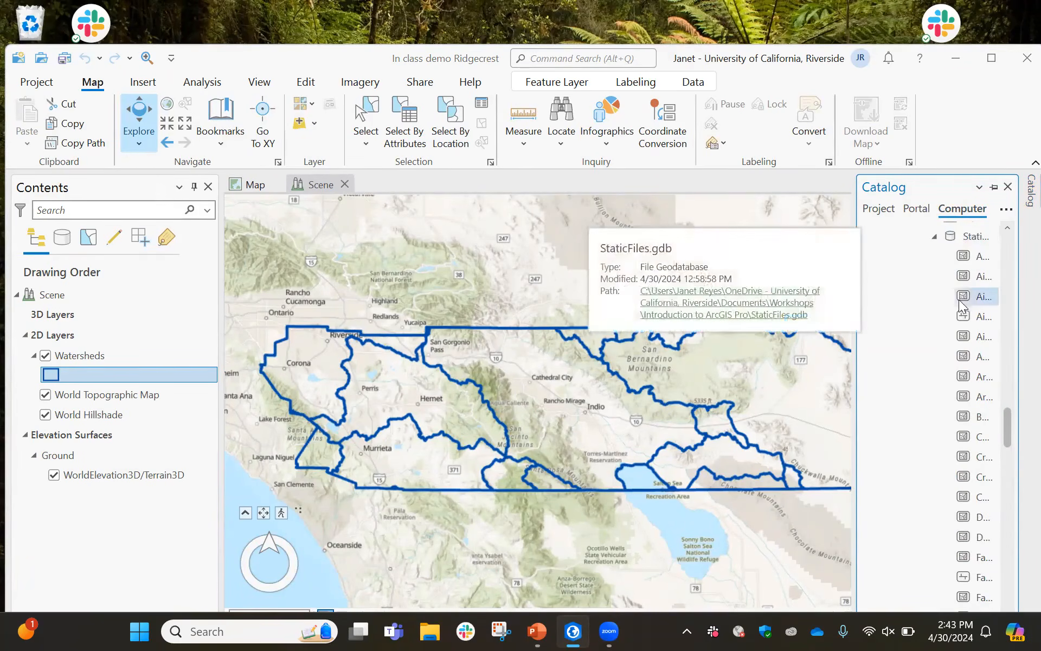
pyautogui.scroll(-5, 932, 342)
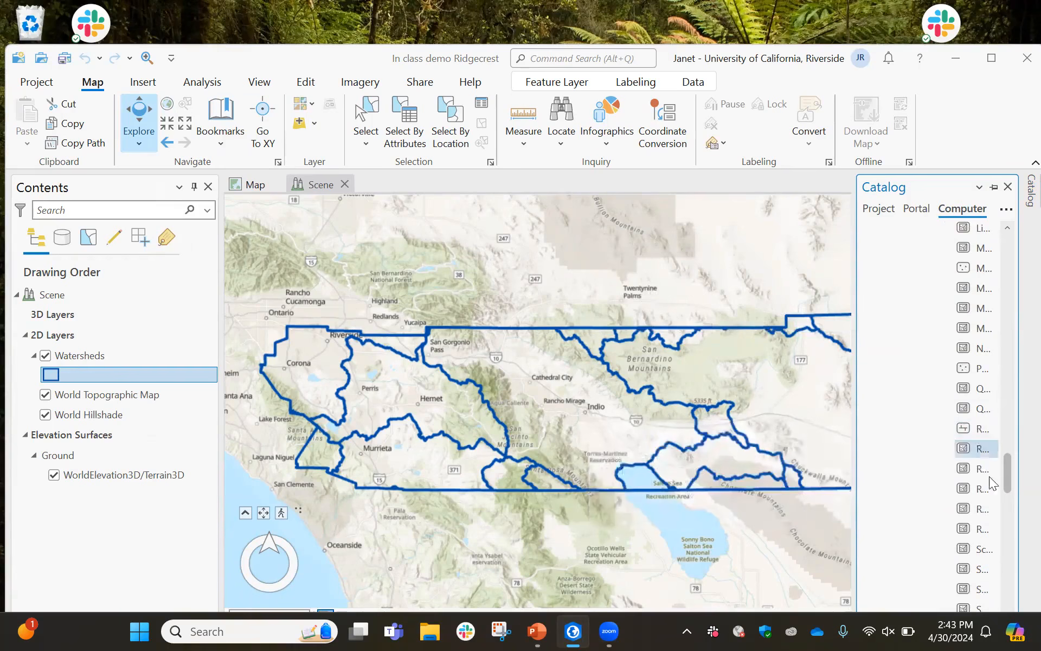
pyautogui.scroll(-3, 932, 534)
pyautogui.scroll(-2, 932, 534)
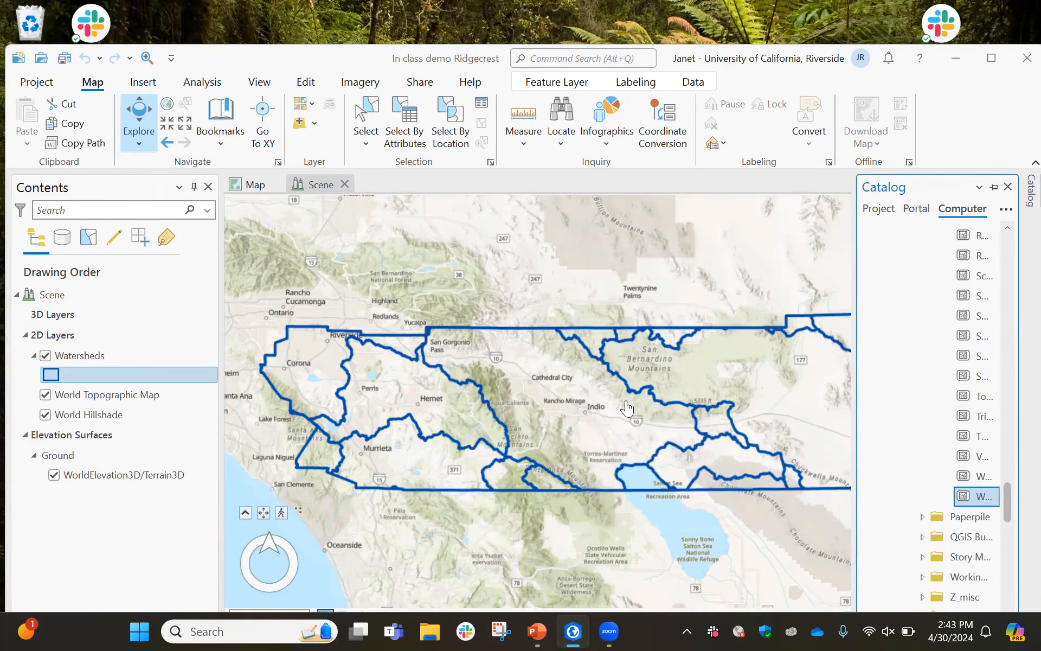
pyautogui.click(1007, 187)
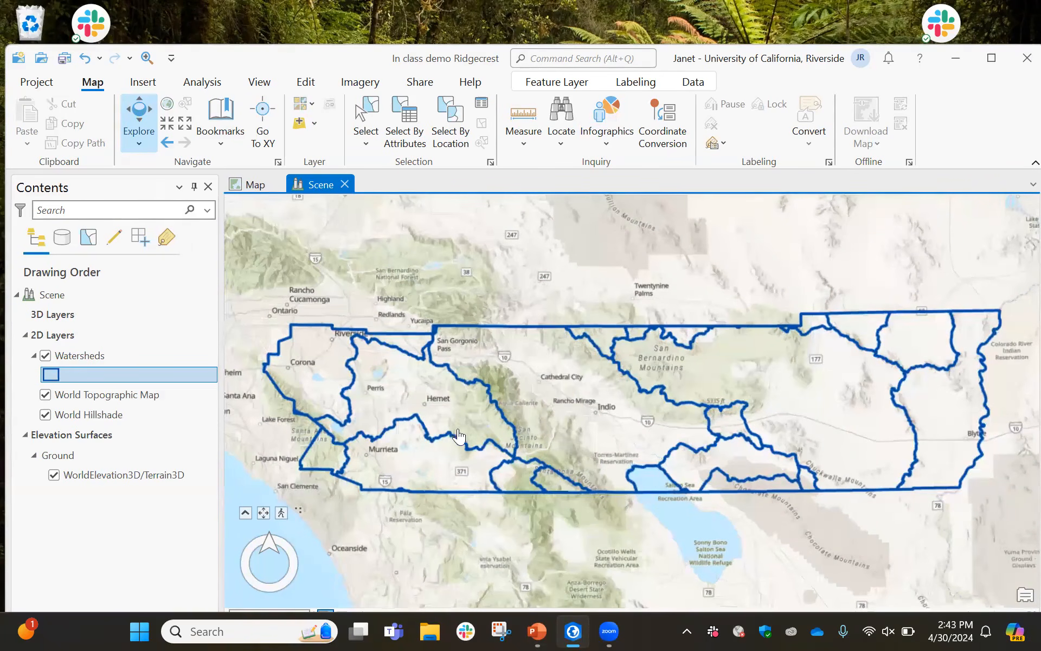
# Zoom in and tilt the scene to view the terrain around the San Jacinto Mountains and Coachella Valley
pyautogui.scroll(1, 495, 462)
pyautogui.scroll(2, 495, 462)
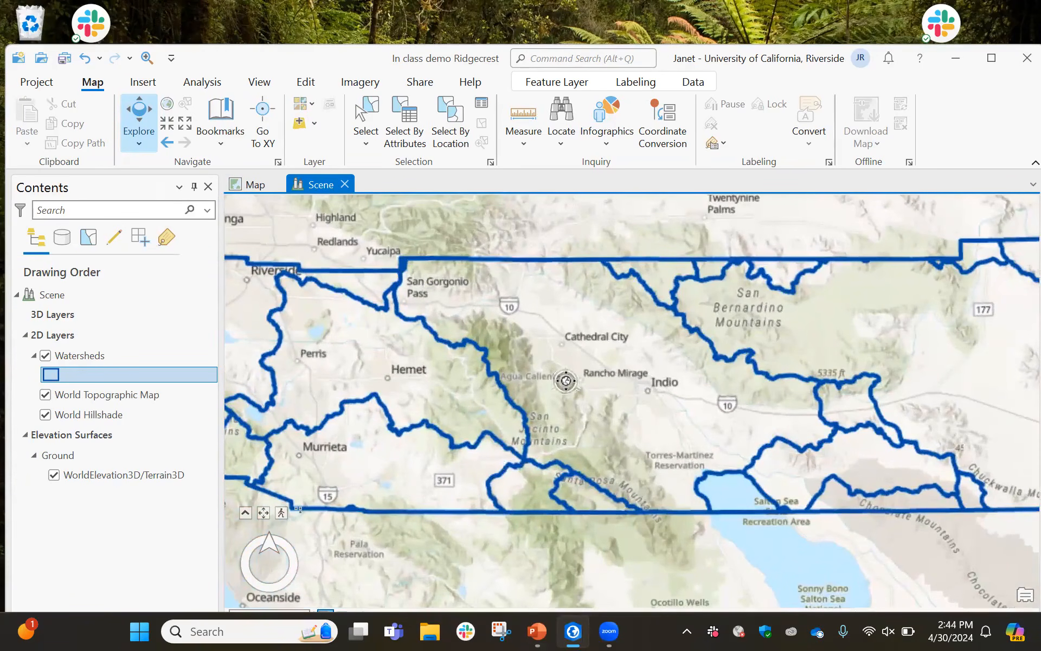
pyautogui.moveTo(566, 381); pyautogui.dragTo(564, 283)
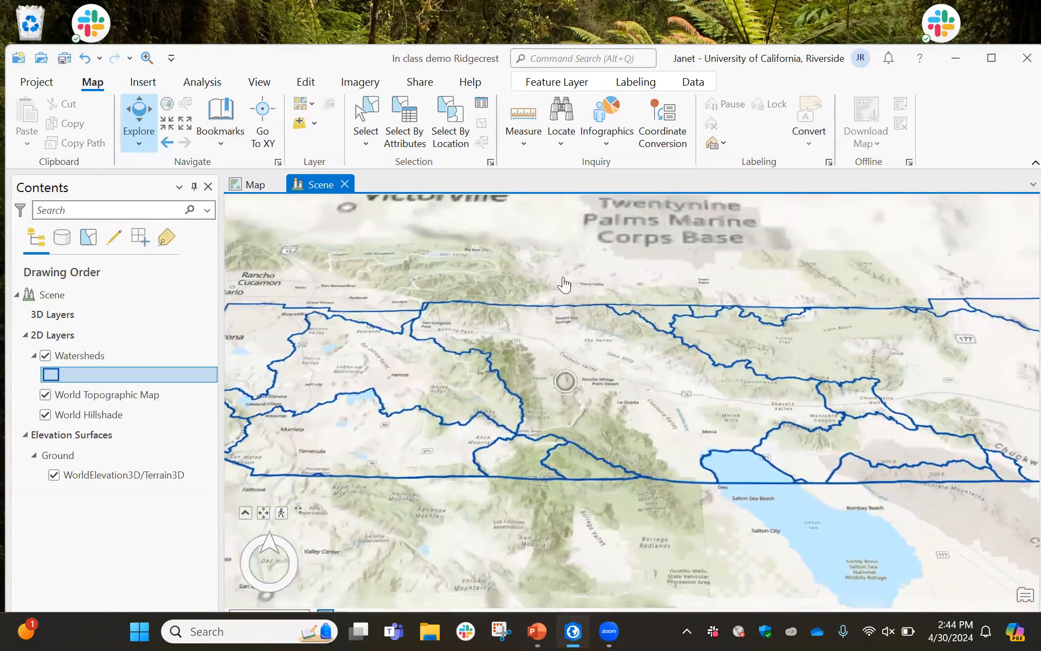
pyautogui.scroll(5, 528, 386)
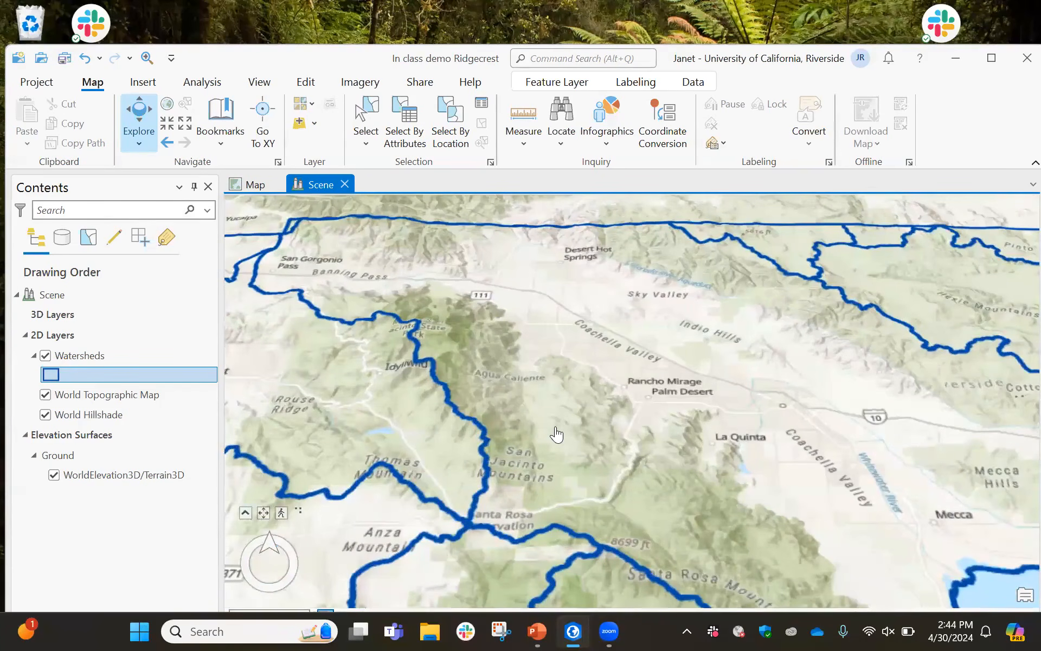
pyautogui.moveTo(556, 428); pyautogui.dragTo(562, 396)
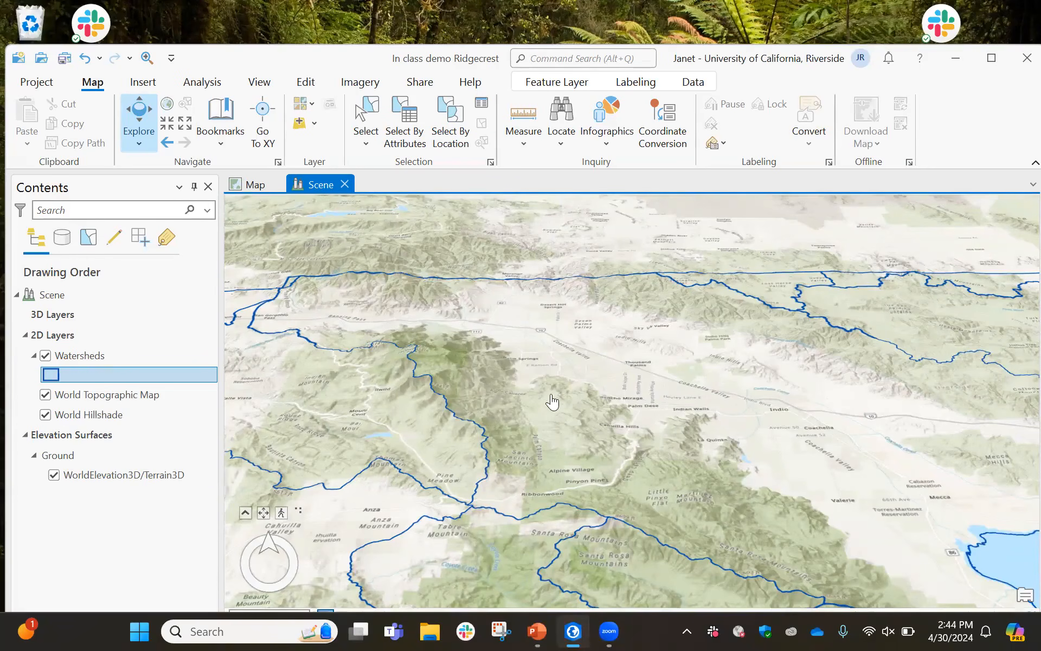
pyautogui.moveTo(573, 399); pyautogui.dragTo(498, 359)
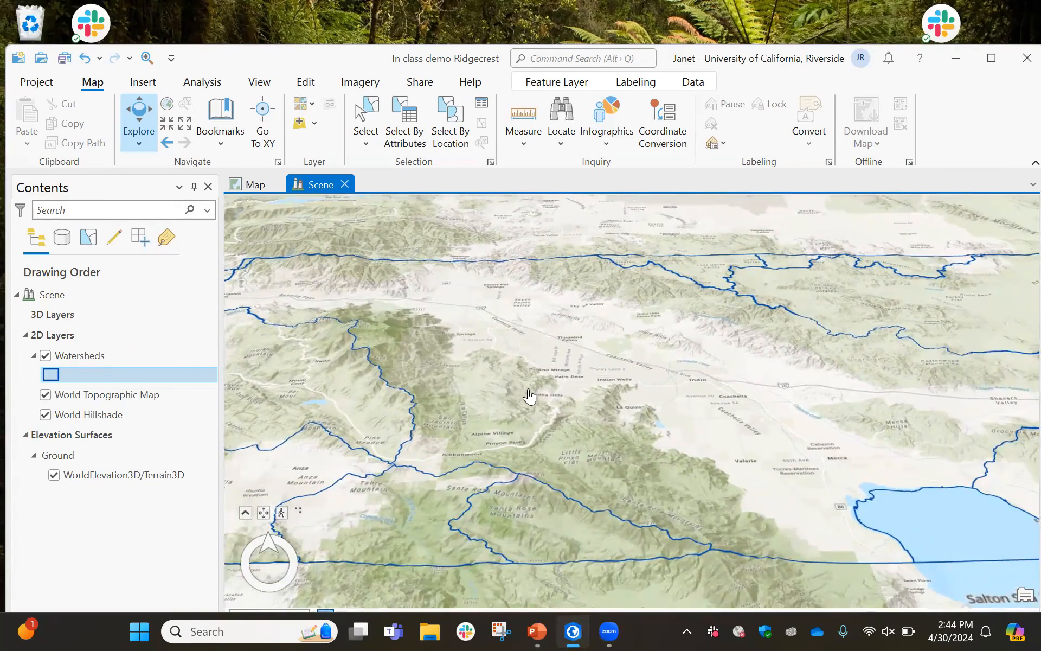
pyautogui.moveTo(483, 371); pyautogui.dragTo(600, 365)
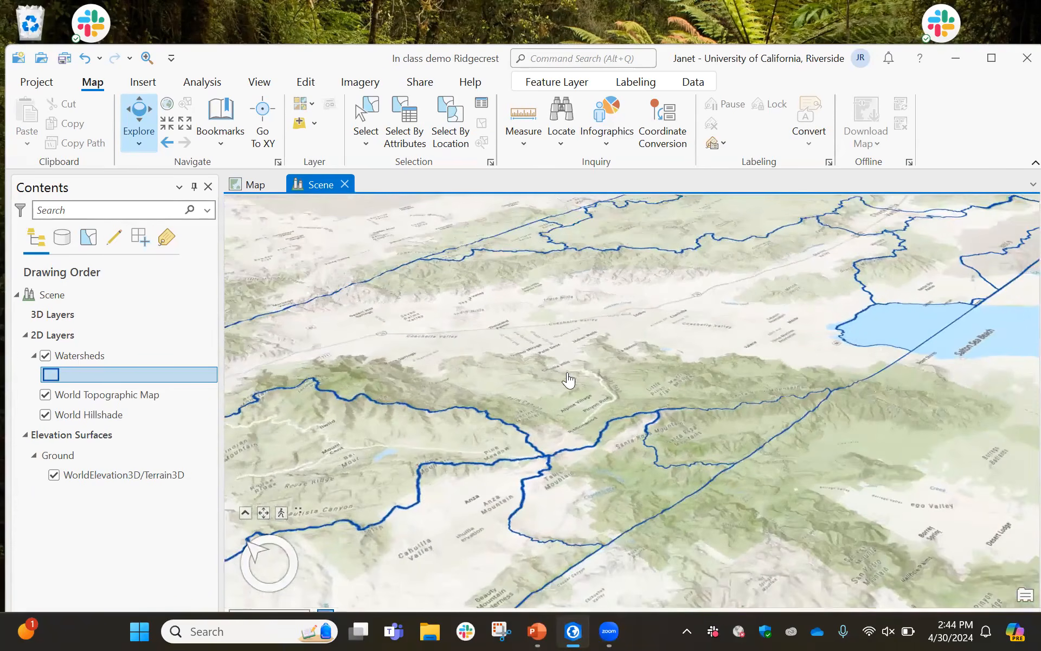
pyautogui.scroll(5, 565, 379)
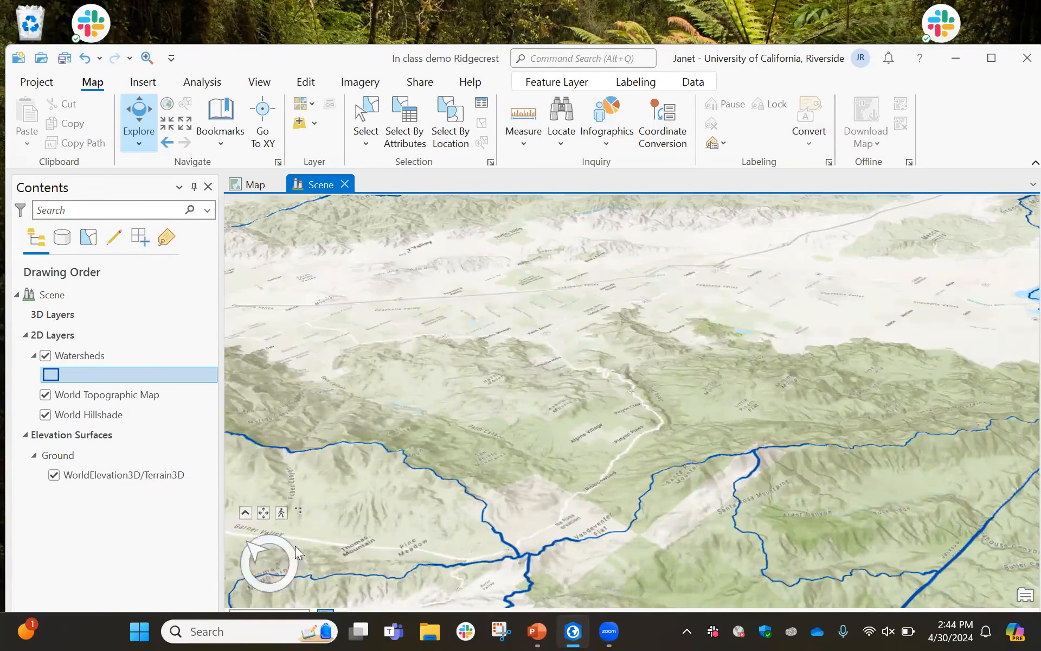
# Expand the navigator to its full control and orbit and zoom the scene around the watersheds
pyautogui.click(253, 546)
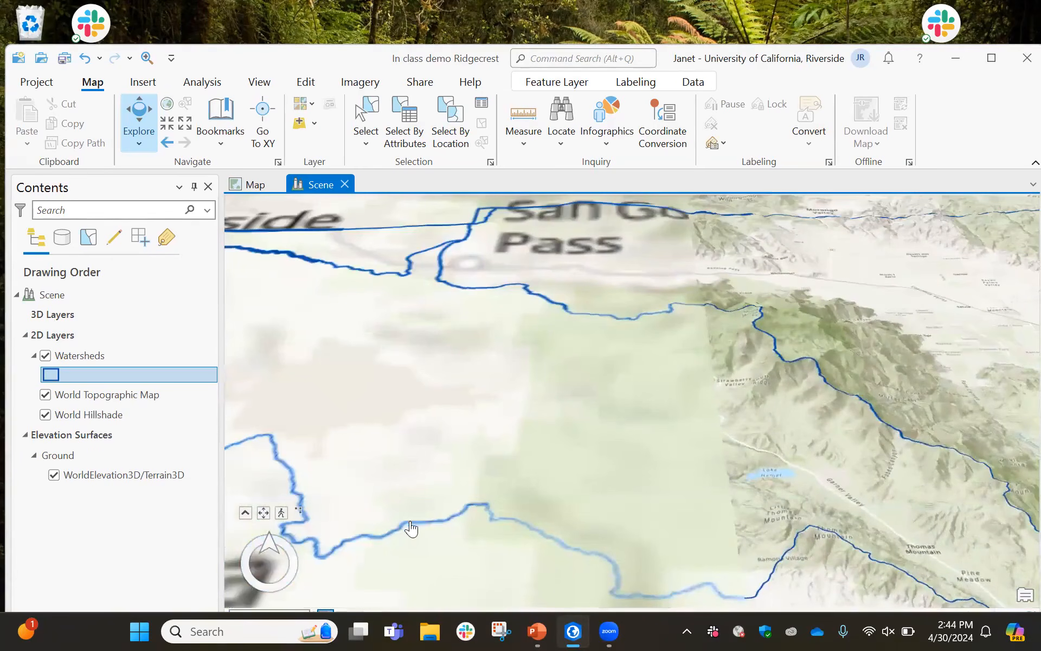
pyautogui.scroll(-4, 399, 541)
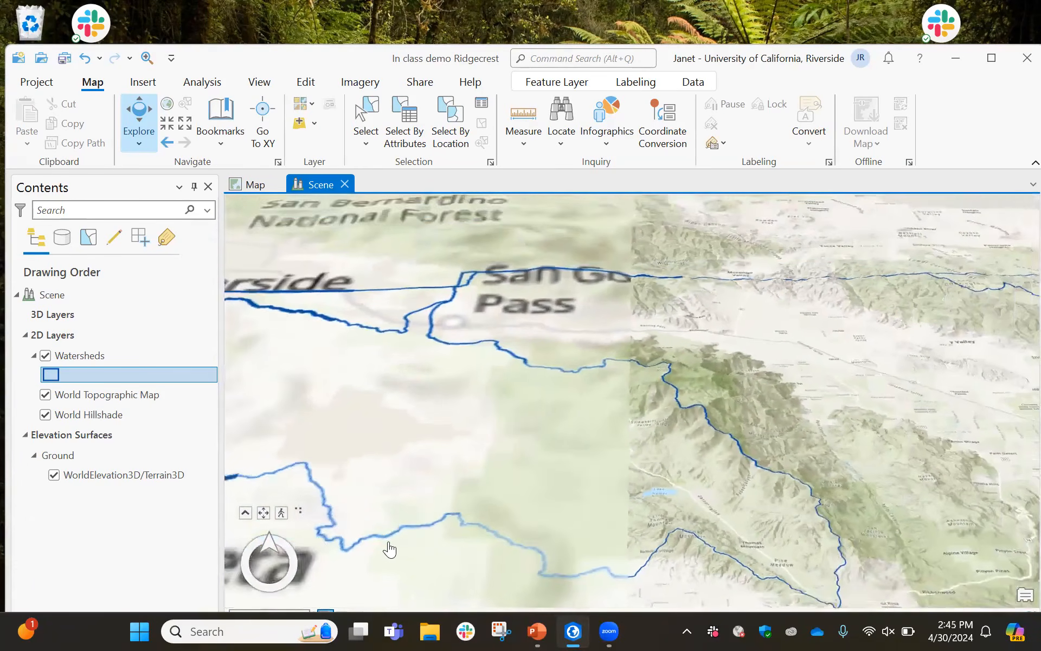
pyautogui.scroll(-1, 385, 549)
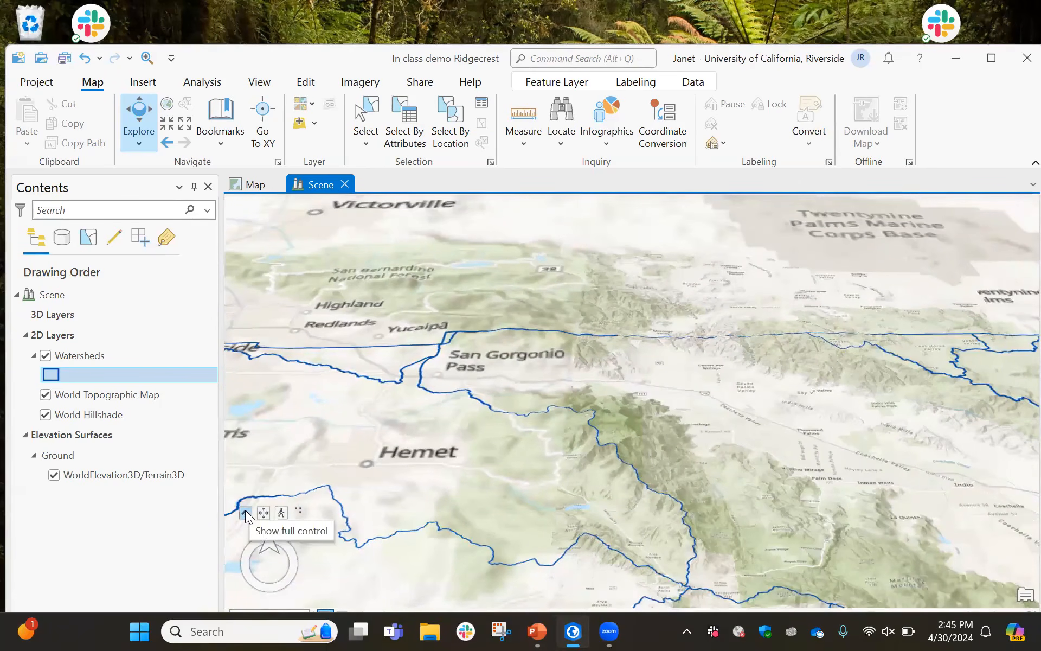
pyautogui.click(245, 513)
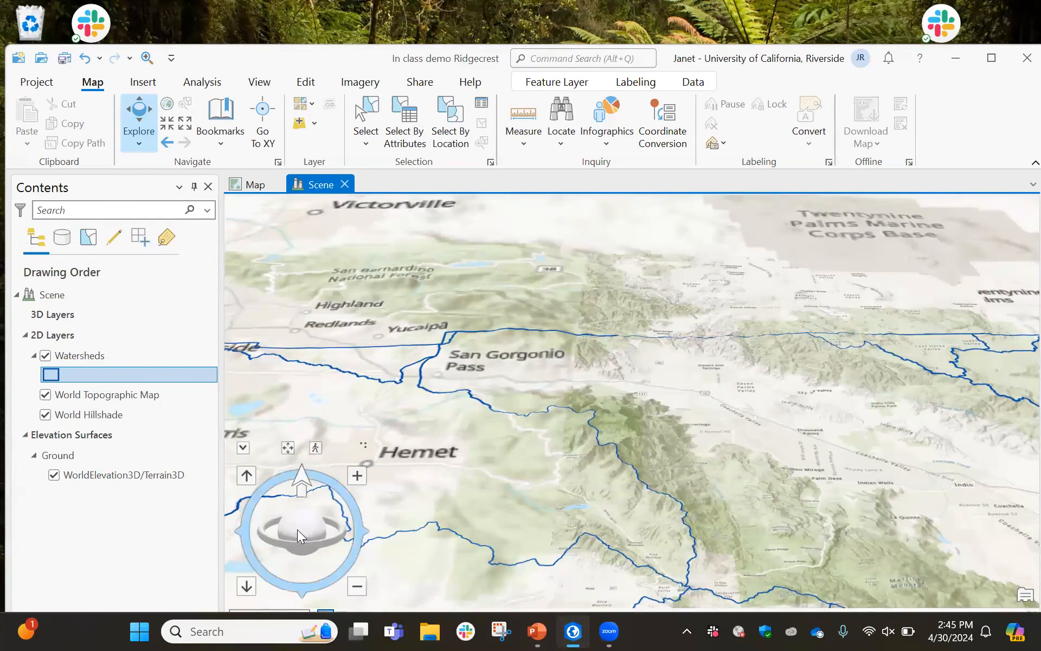
pyautogui.moveTo(298, 529); pyautogui.dragTo(299, 528)
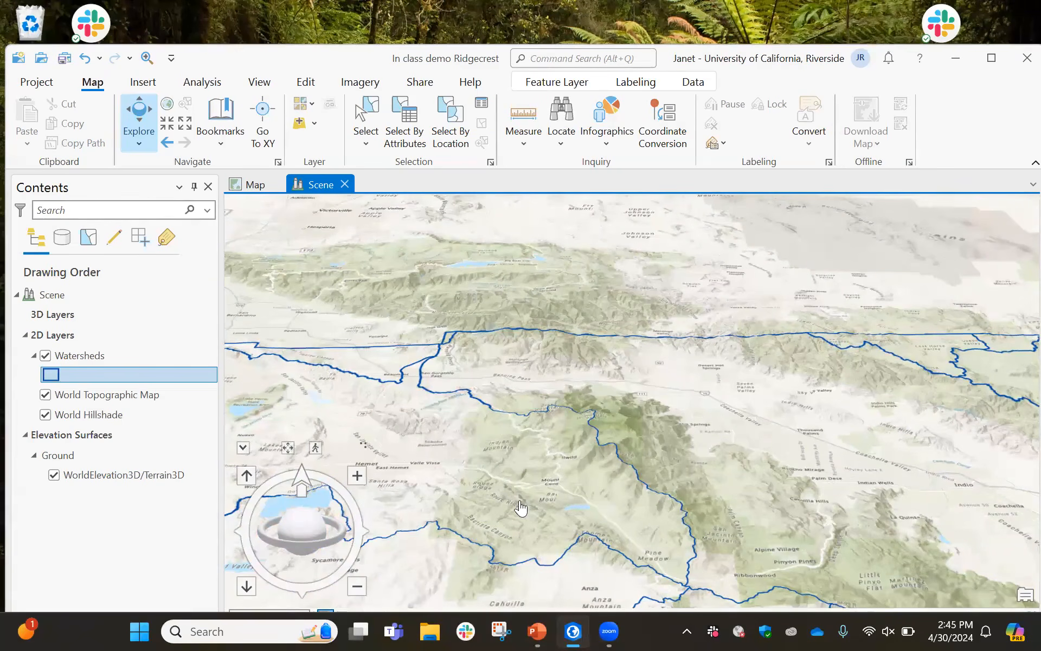
pyautogui.scroll(3, 520, 508)
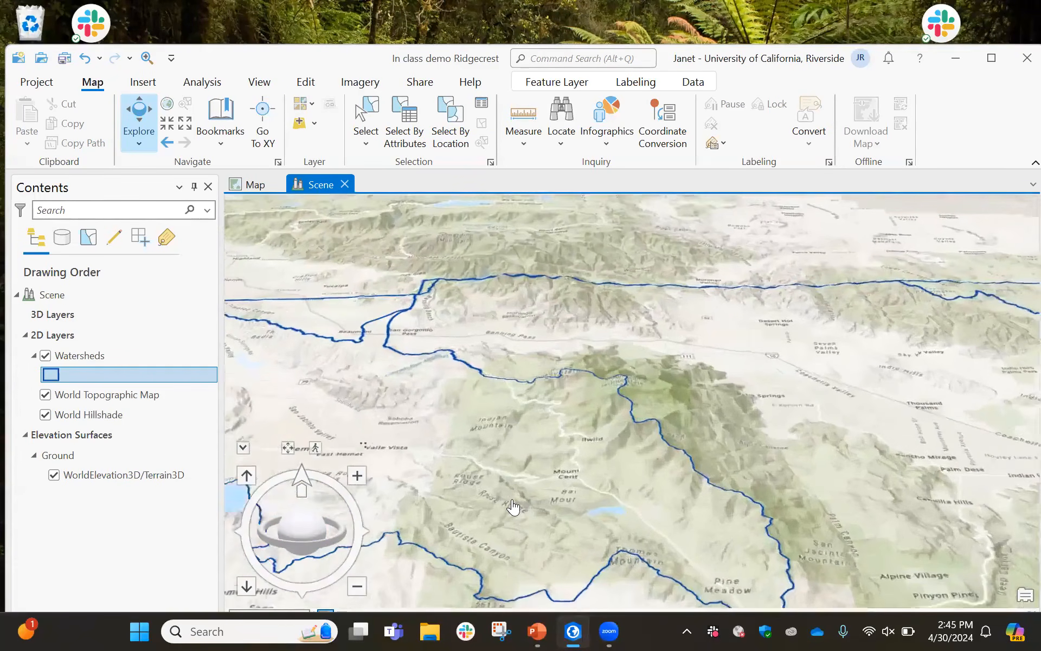
pyautogui.scroll(1, 512, 507)
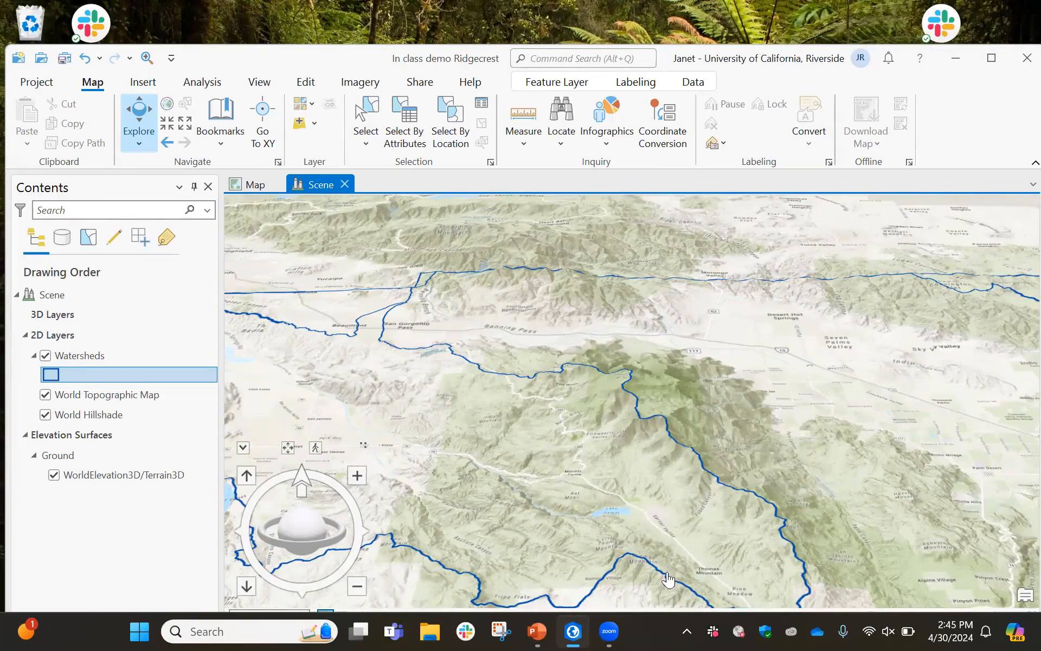
# Switch to the PowerPoint presentation, run the slide show from the current slide and advance one slide
pyautogui.moveTo(538, 632)
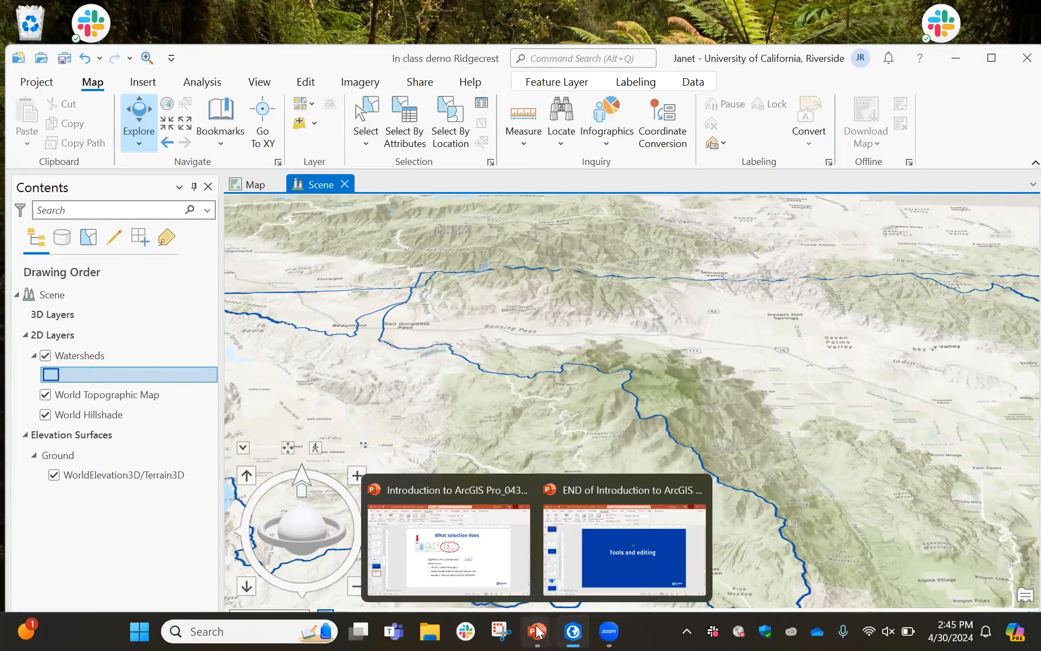
pyautogui.click(589, 569)
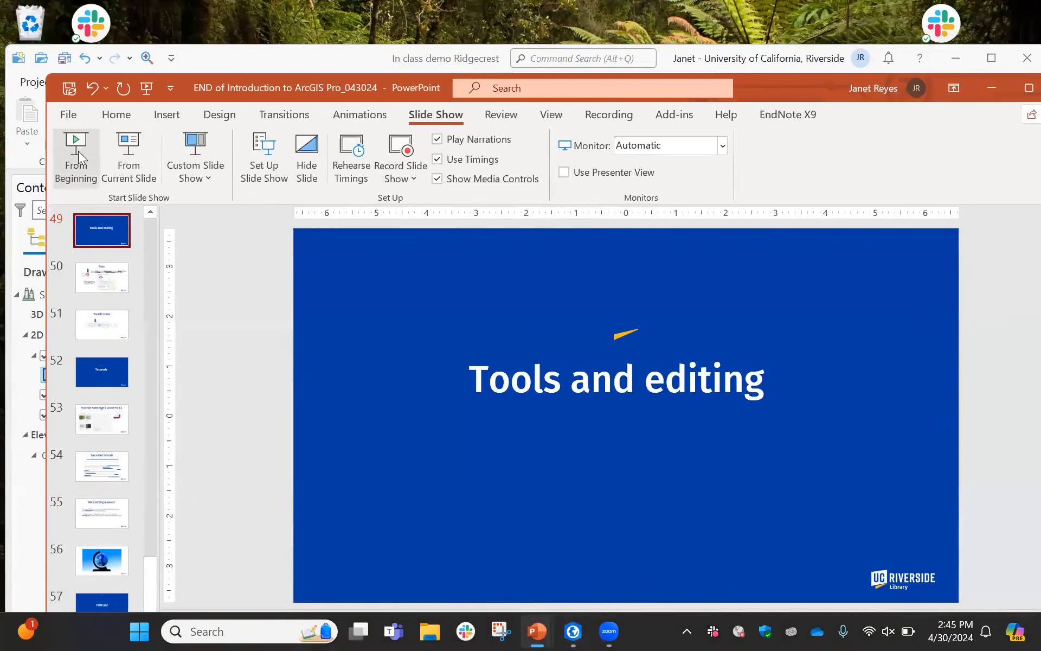
pyautogui.click(128, 162)
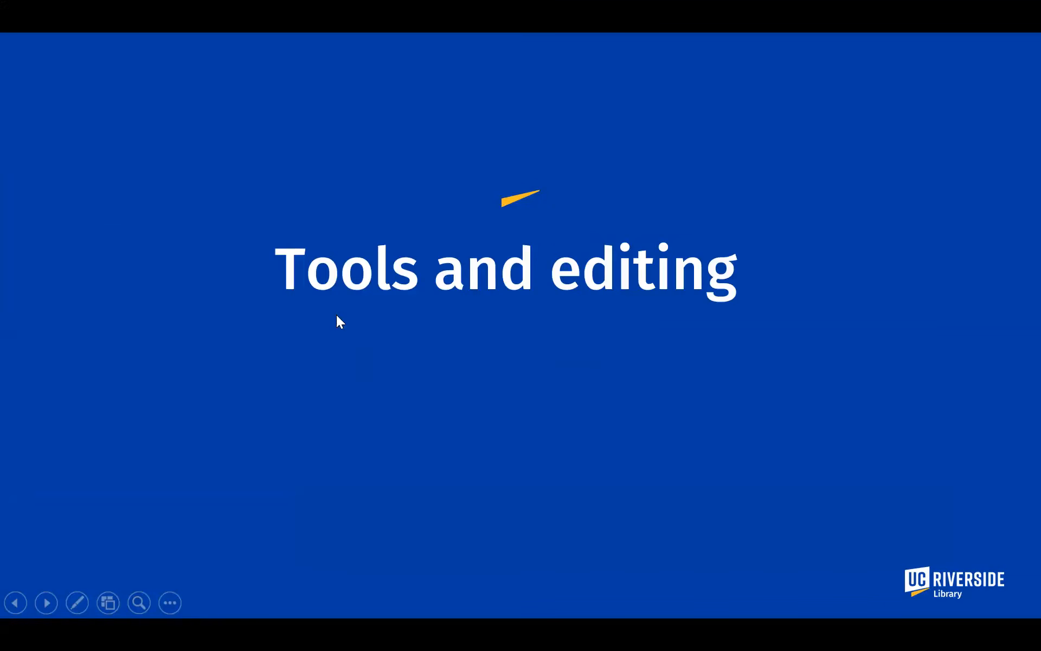
pyautogui.click(513, 397)
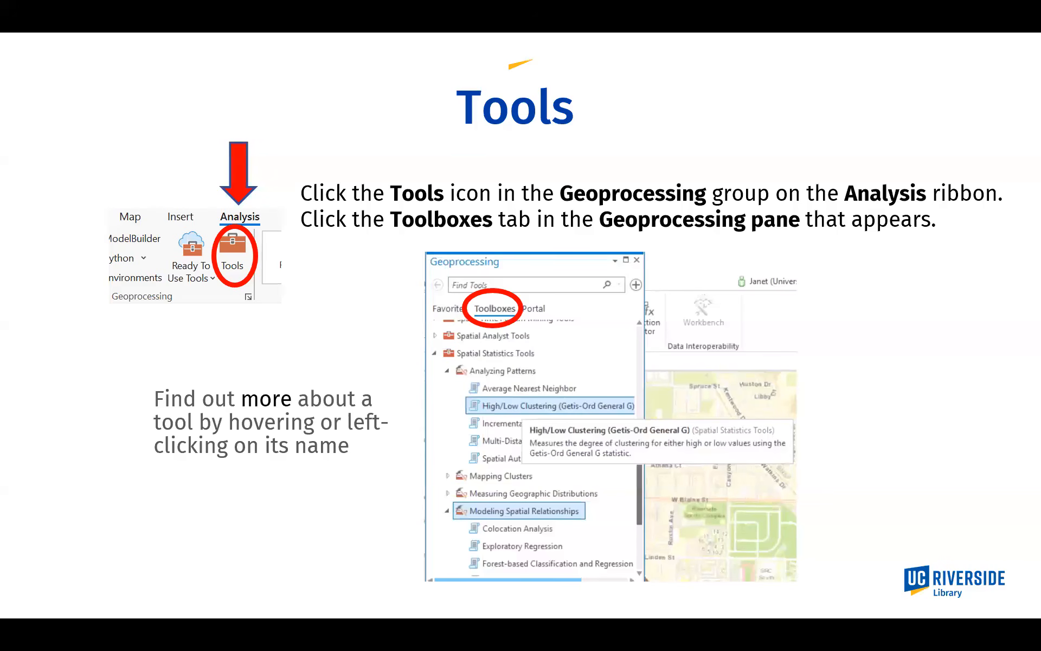